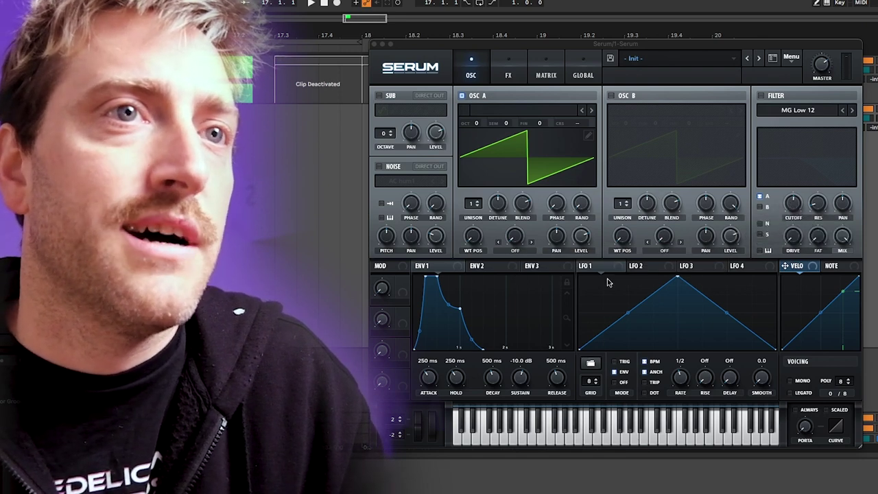
# Step: Unsync LFO 1 from BPM, set its rate to 0.3 Hz, and switch its mode from ENV to TRIG
pyautogui.click(679, 376)
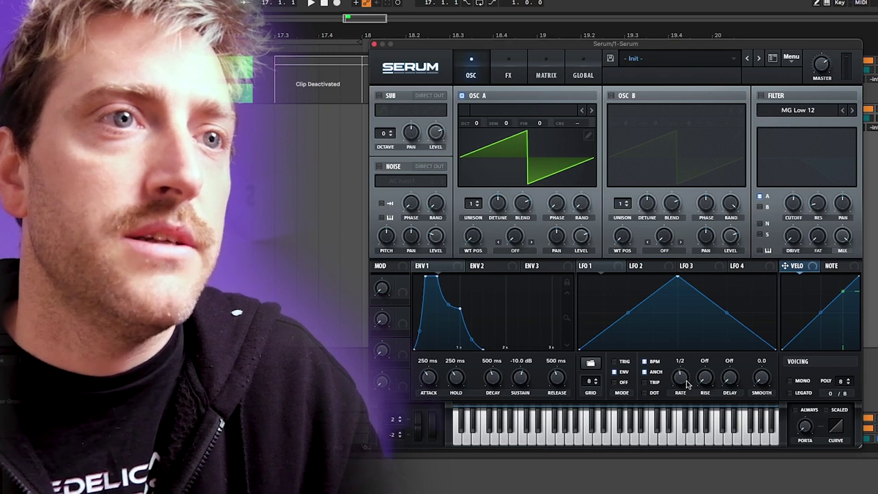
pyautogui.moveTo(686, 384); pyautogui.dragTo(687, 398)
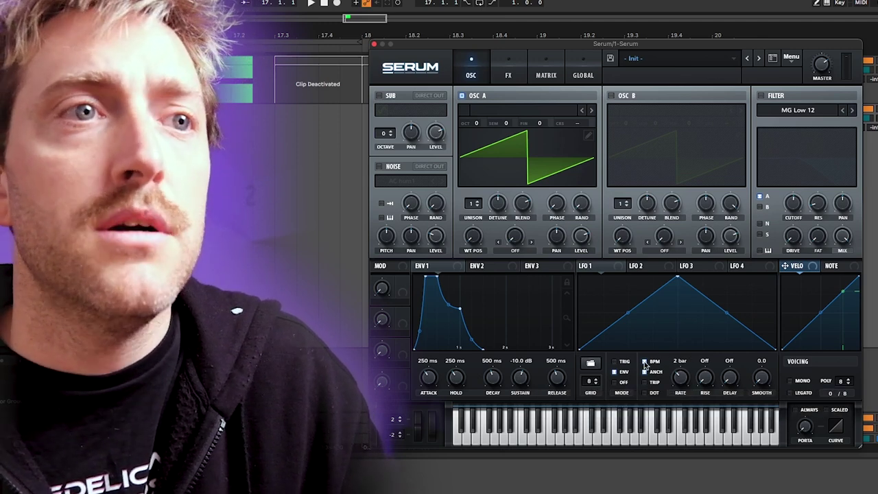
pyautogui.click(654, 363)
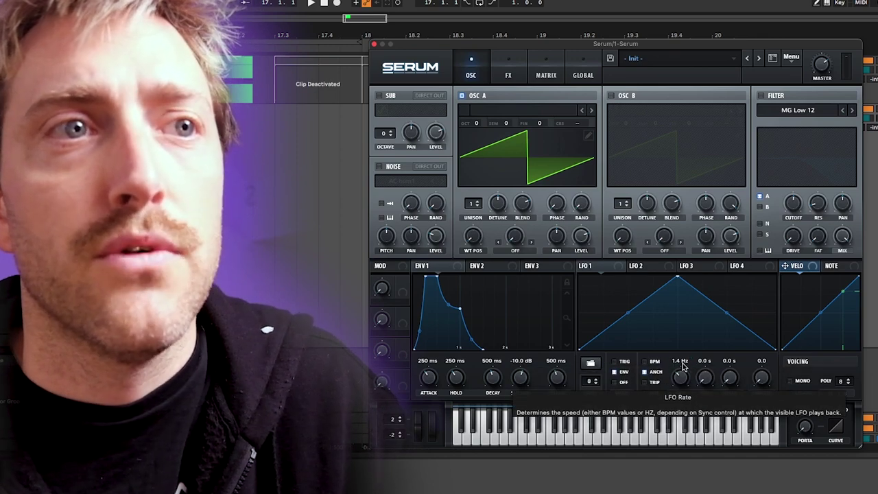
pyautogui.moveTo(690, 368); pyautogui.dragTo(685, 419)
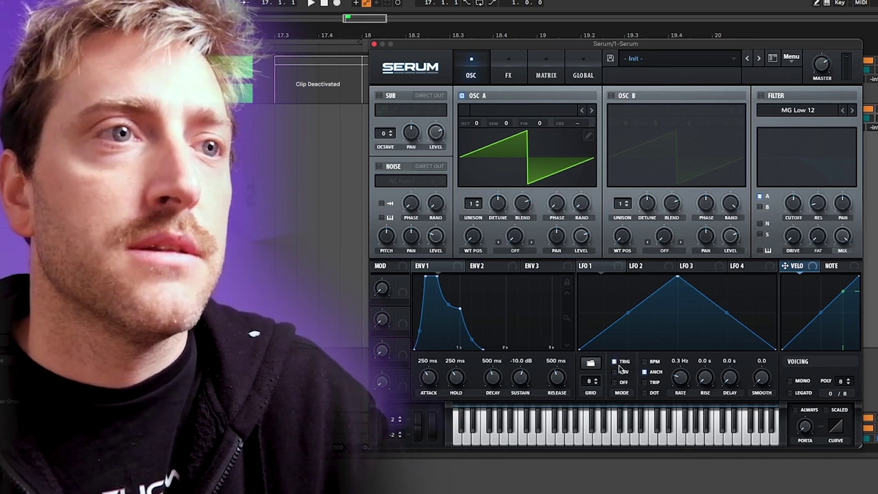
pyautogui.click(615, 362)
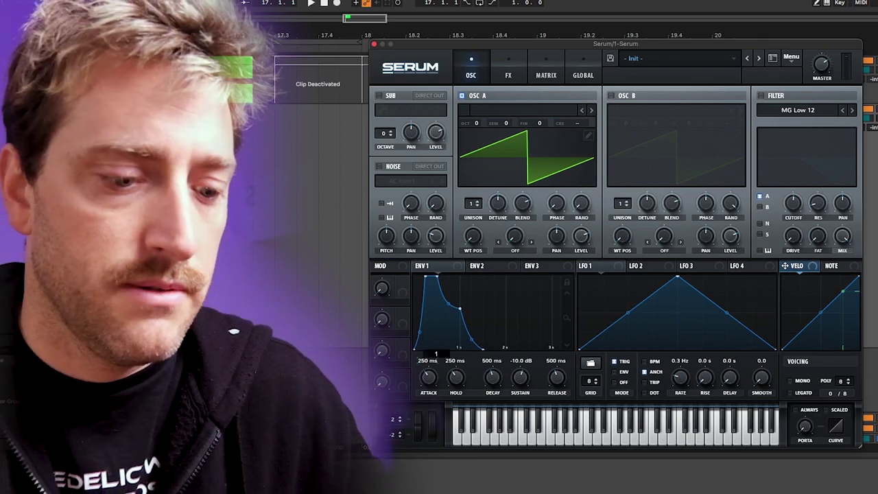
pyautogui.moveTo(432, 354)
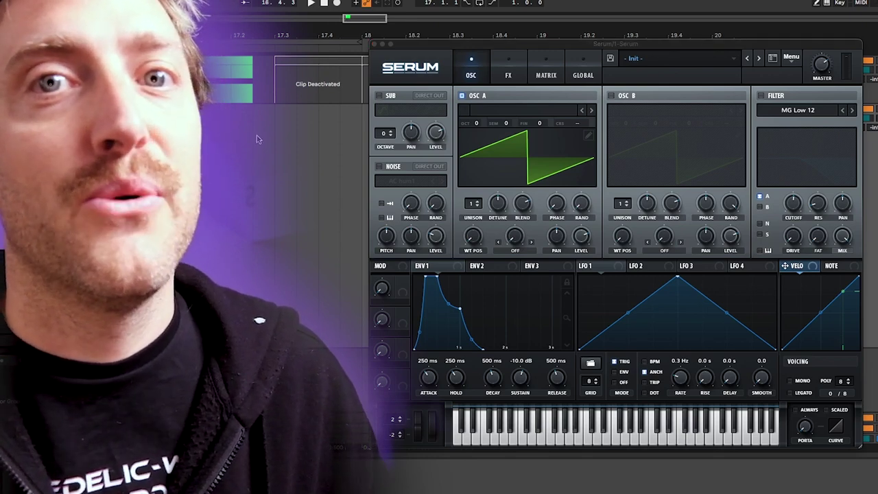
# Step: Record Serum's enveloped note into the arrangement as audio clip Audio 25
pyautogui.press('F9')
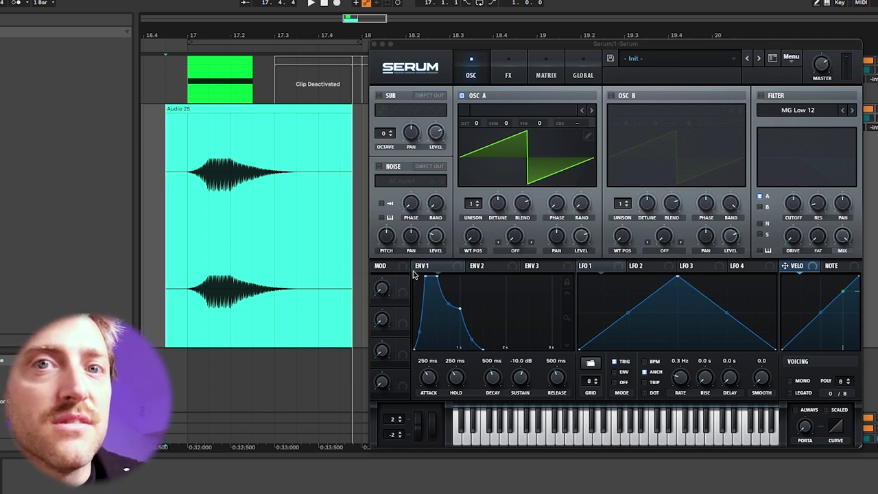
# Step: Remove the Env 1 modulator from Oscillator A's Level and bring back the ENV 1 panel
pyautogui.moveTo(416, 266); pyautogui.dragTo(580, 235)
pyautogui.rightClick(581, 236)
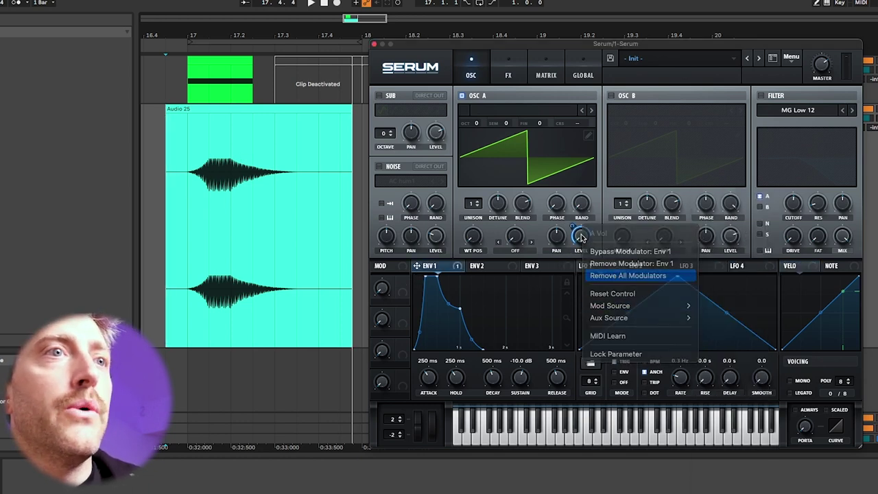
pyautogui.click(628, 275)
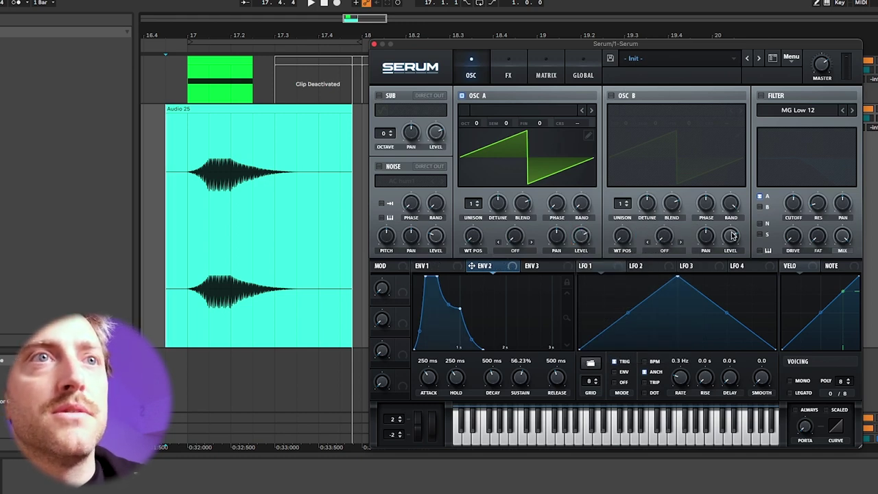
pyautogui.click(431, 267)
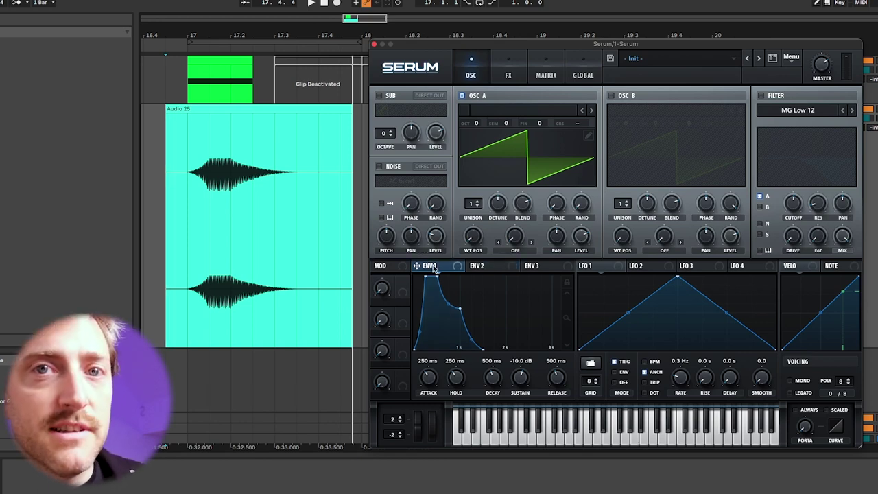
# Step: Cut the silent lead-in off the start of Audio 25
pyautogui.click(188, 128)
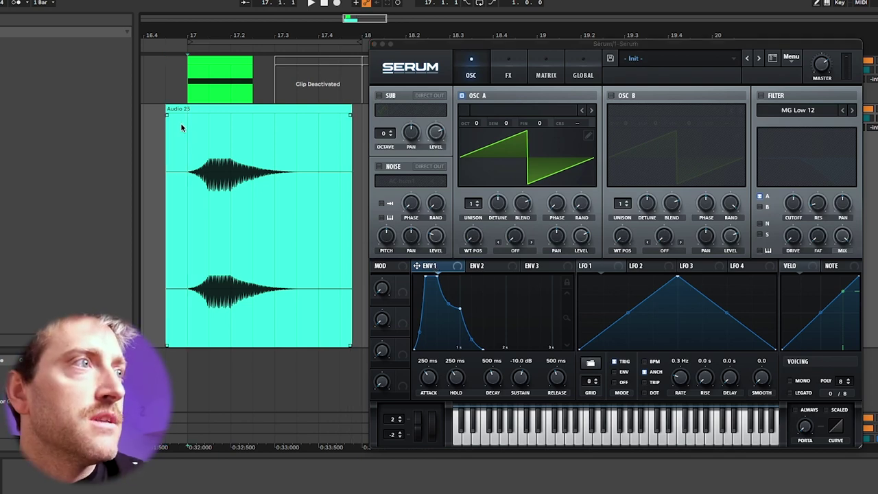
pyautogui.moveTo(179, 122); pyautogui.dragTo(210, 127)
pyautogui.press('Delete')
pyautogui.rightClick(206, 123)
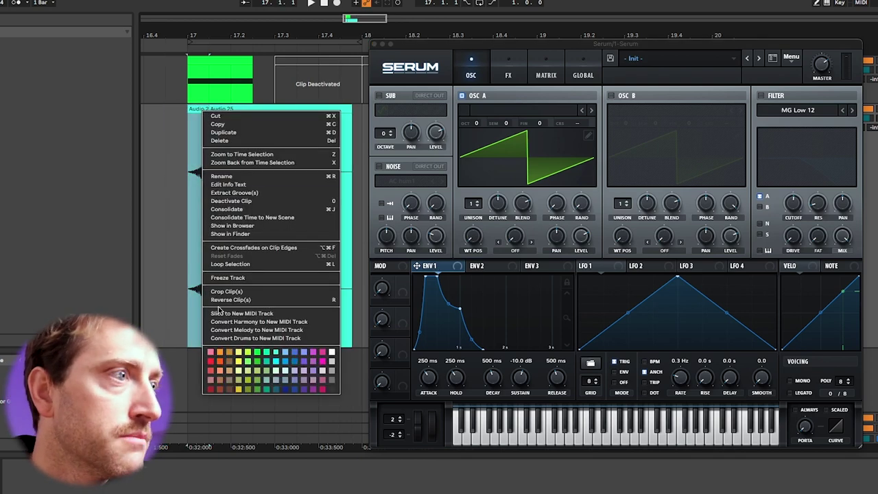
pyautogui.press('Escape')
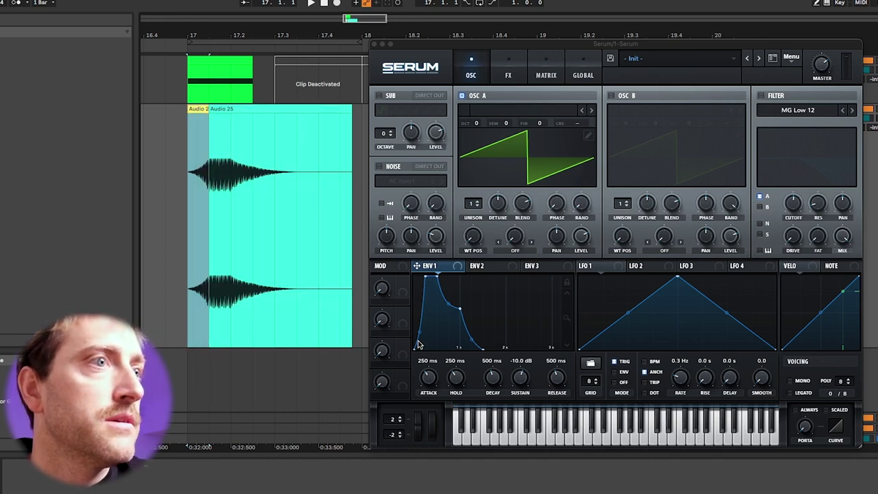
# Step: Recolour Audio 25's sections yellow, green, orange, red and cyan
pyautogui.rightClick(225, 109)
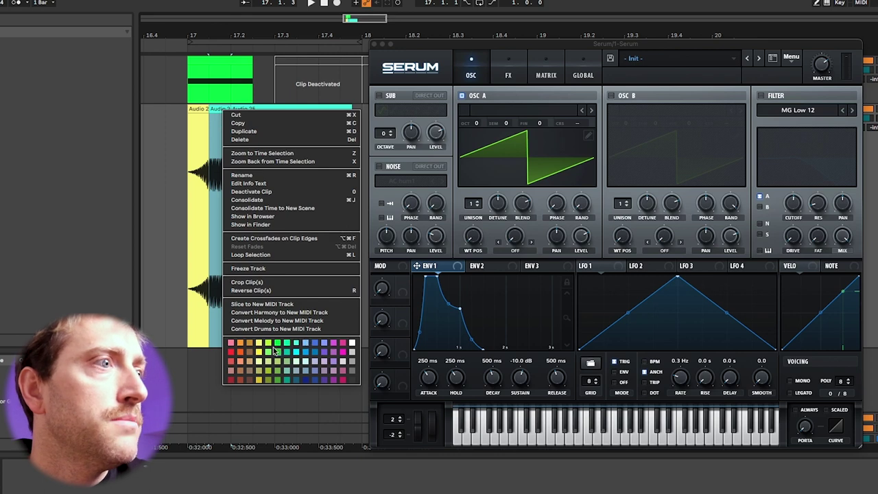
pyautogui.click(279, 345)
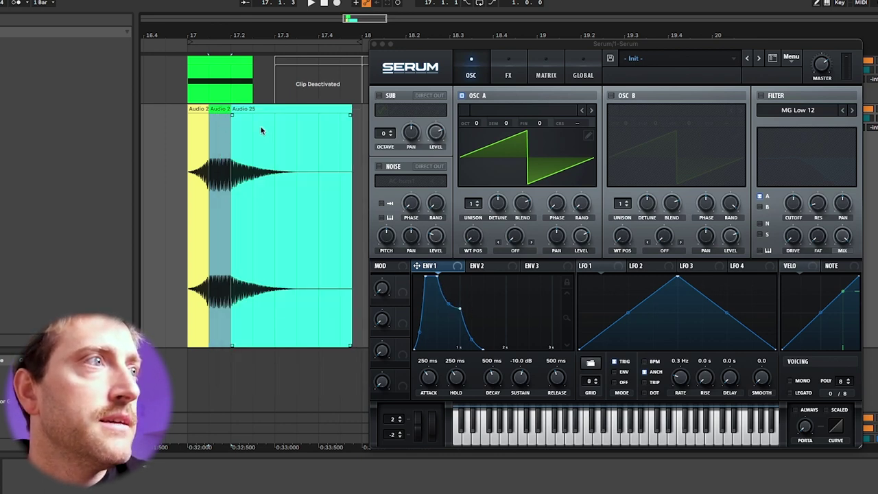
pyautogui.click(239, 110)
pyautogui.rightClick(239, 110)
pyautogui.click(259, 299)
pyautogui.click(275, 108)
pyautogui.click(319, 109)
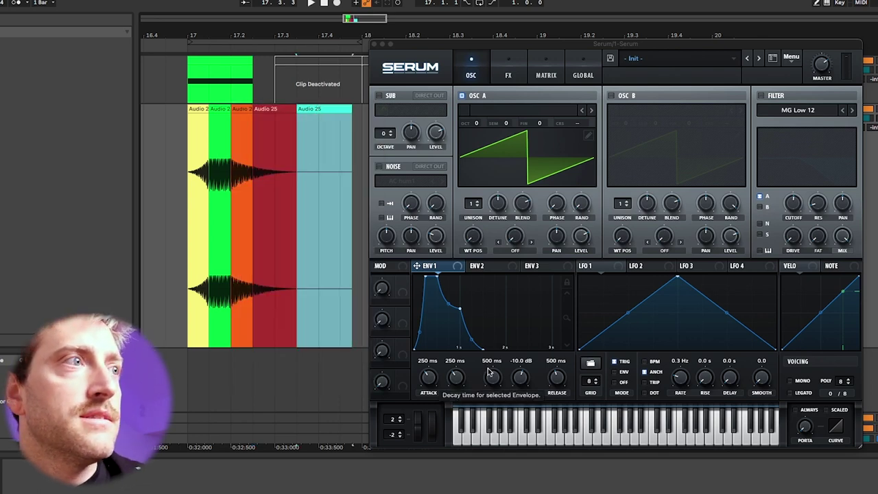
# Step: Lengthen the MIDI clip's end and record a new take, Audio 26
pyautogui.click(231, 96)
pyautogui.moveTo(231, 96); pyautogui.dragTo(253, 96)
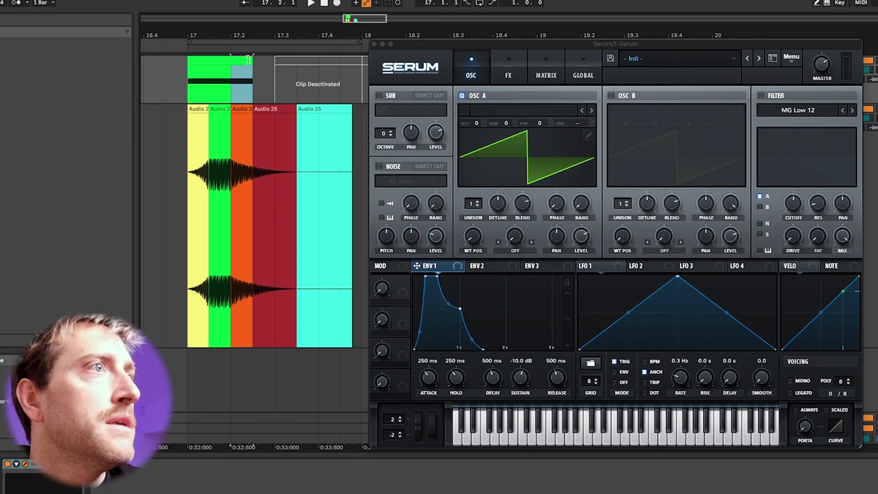
pyautogui.moveTo(248, 60); pyautogui.dragTo(274, 59)
pyautogui.click(192, 110)
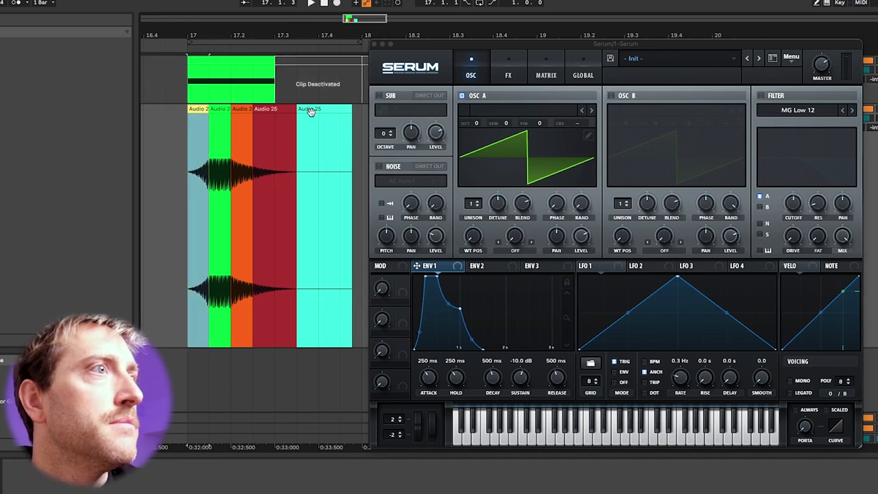
pyautogui.keyDown('shift'); pyautogui.click(225, 123); pyautogui.keyUp('shift')
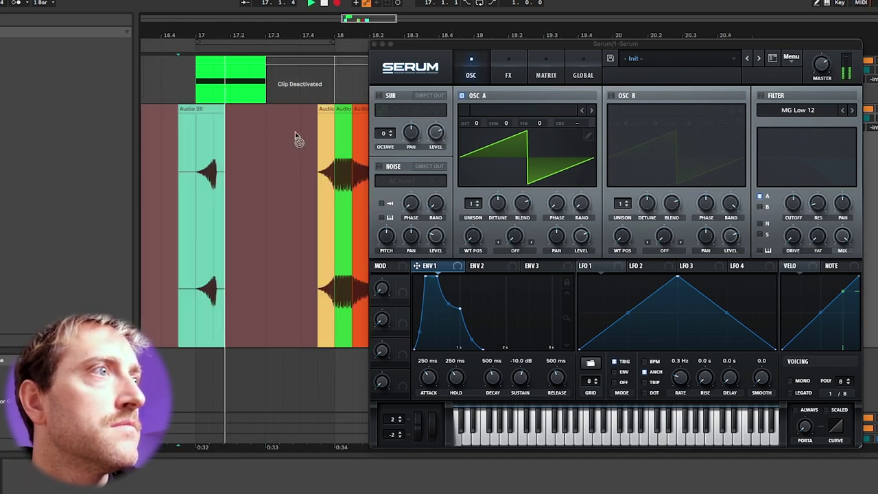
# Step: Stop recording and zoom the arrangement to compare Audio 26 with Audio 25's sections
pyautogui.press('space')
pyautogui.press('-')
pyautogui.press('-')
pyautogui.moveTo(417, 42); pyautogui.dragTo(513, 191)
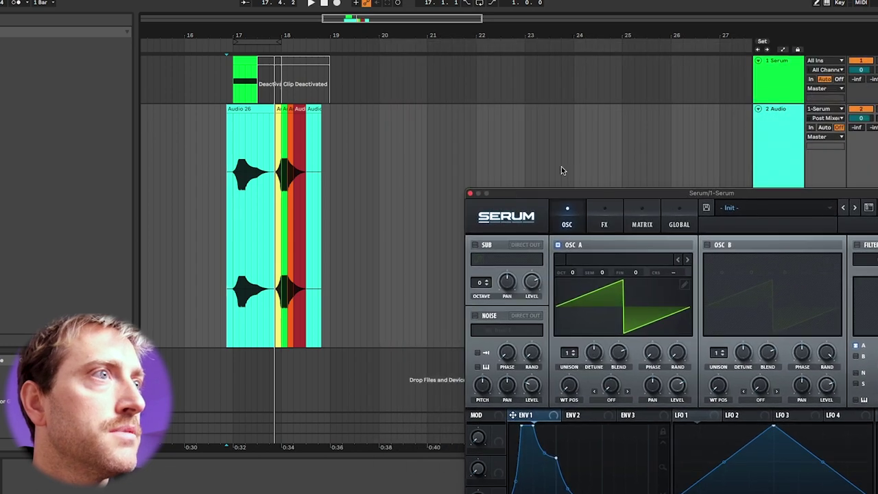
pyautogui.press('+')
pyautogui.press('+')
pyautogui.keyDown('shift'); pyautogui.click(377, 109); pyautogui.keyUp('shift')
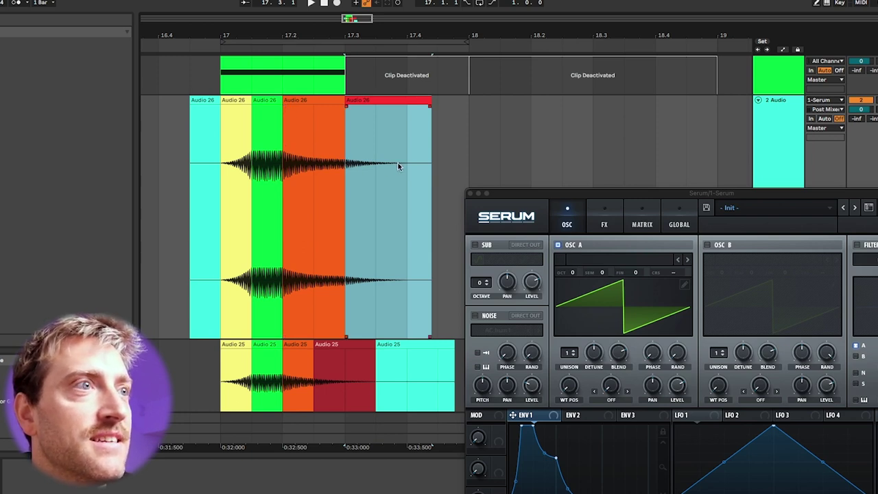
pyautogui.scroll(10, 343, 168)
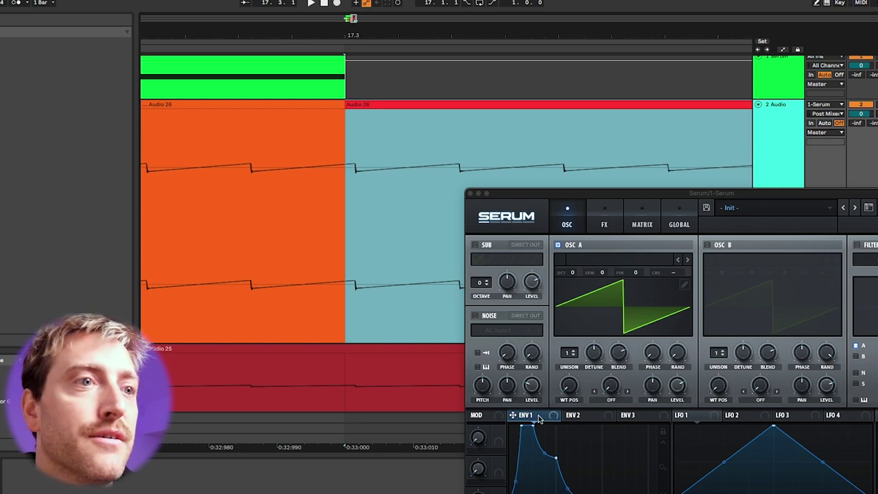
# Step: Pull the Serum MIDI clip's end back from 17.3 to 17.2 and select Audio 26
pyautogui.scroll(-6, 337, 162)
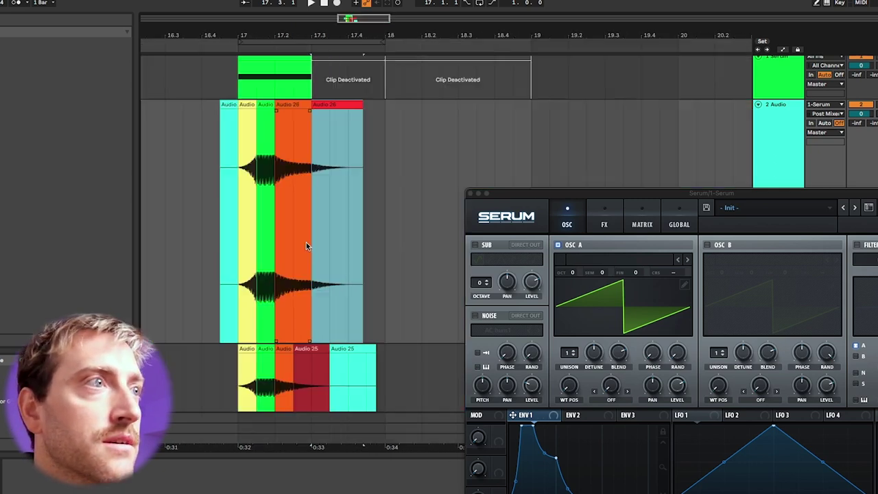
pyautogui.scroll(3, 279, 114)
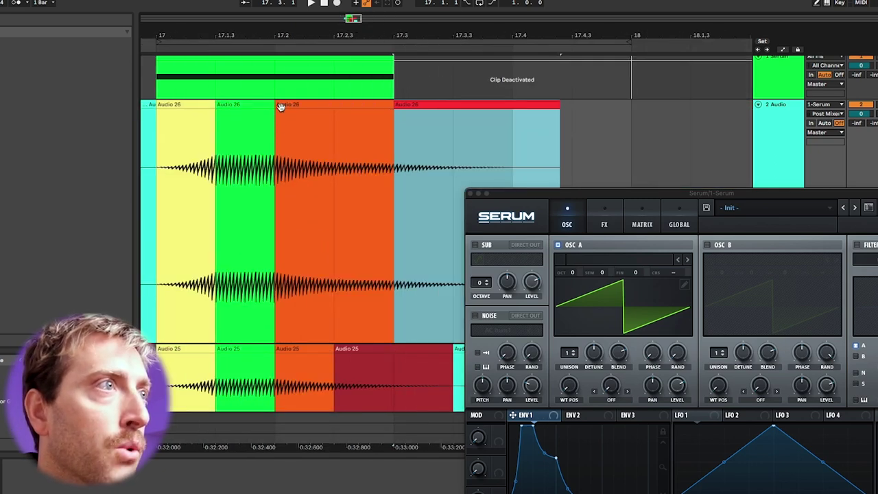
pyautogui.moveTo(393, 69); pyautogui.dragTo(271, 66)
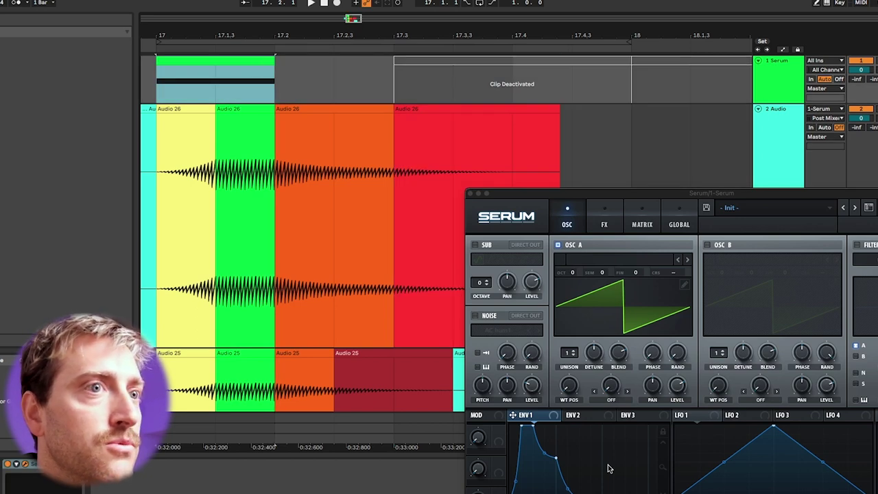
pyautogui.scroll(-4, 282, 149)
pyautogui.click(295, 112)
pyautogui.scroll(-2, 377, 113)
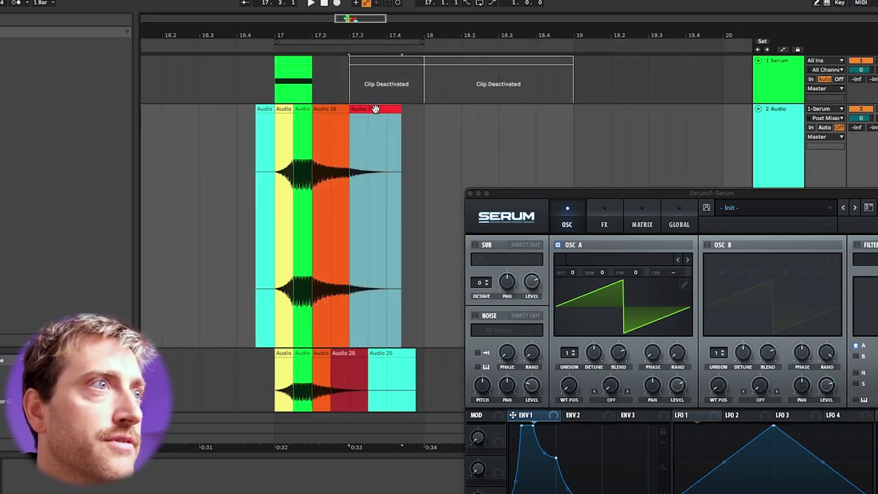
# Step: Duplicate the bounced audio track and name the copy 'Decay Full'
pyautogui.click(771, 142)
pyautogui.hotkey('ctrl', 'd')
pyautogui.click(770, 138)
pyautogui.hotkey('ctrl', 'r')
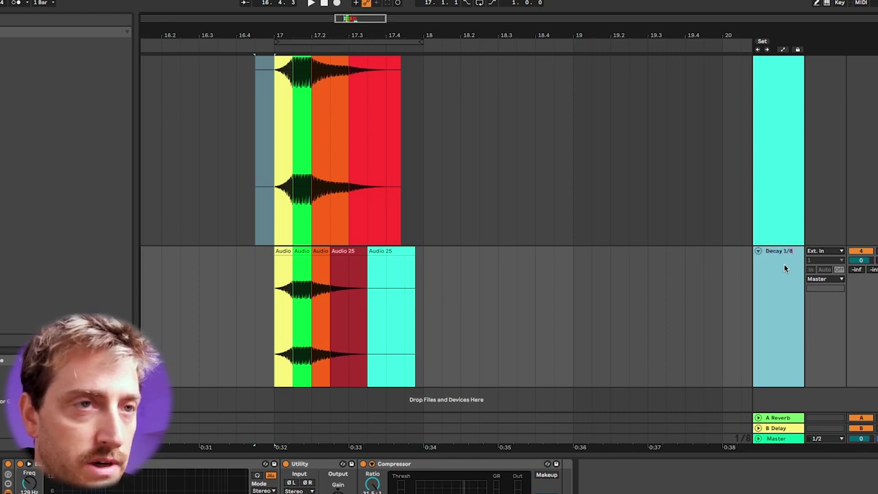
pyautogui.hotkey('shift', 'Tab')
pyautogui.write('Decay Full')
pyautogui.press('Return')
# Step: Delete the original track's clips, rename it 'No Decay', and set the recording start point
pyautogui.scroll(5, 384, 166)
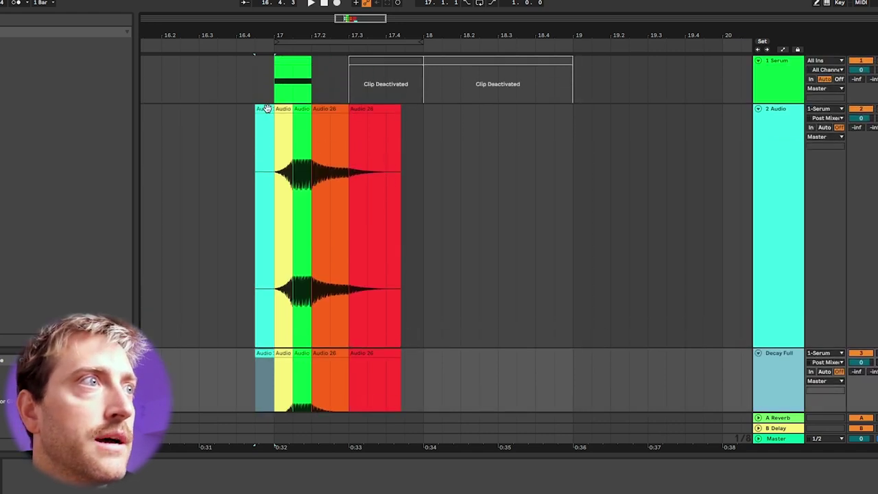
pyautogui.moveTo(266, 108); pyautogui.dragTo(476, 107)
pyautogui.press('Delete')
pyautogui.hotkey('ctrl', 'r')
pyautogui.write('No Decay')
pyautogui.press('Return')
pyautogui.press('z')
pyautogui.click(169, 124)
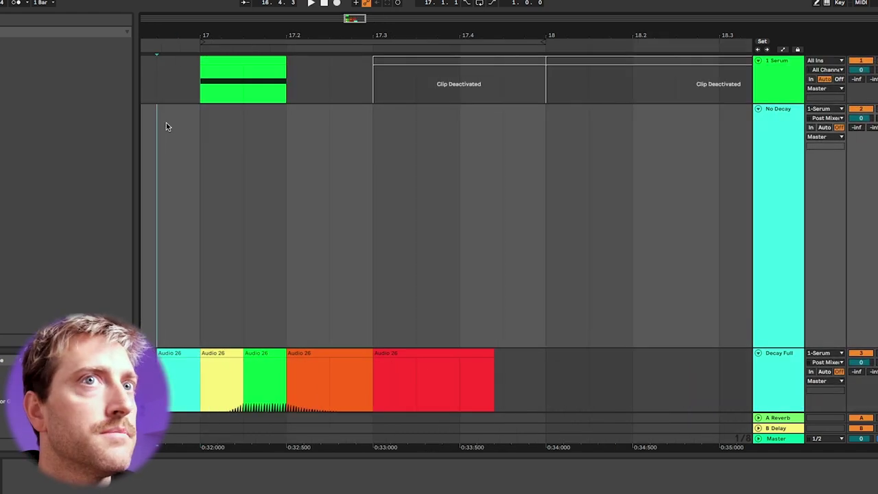
# Step: Record the note onto No Decay and split the clip at 17.2 and 17.3
pyautogui.press('F9')
pyautogui.press('space')
pyautogui.click(292, 173)
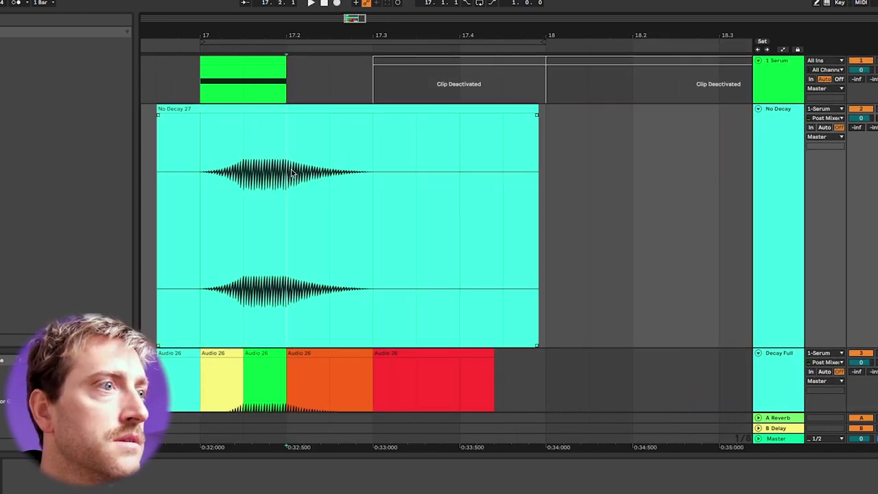
pyautogui.hotkey('ctrl', 'e')
pyautogui.click(372, 146)
pyautogui.hotkey('ctrl', 'e')
# Step: Colour the middle piece of No Decay 27 red
pyautogui.click(307, 109)
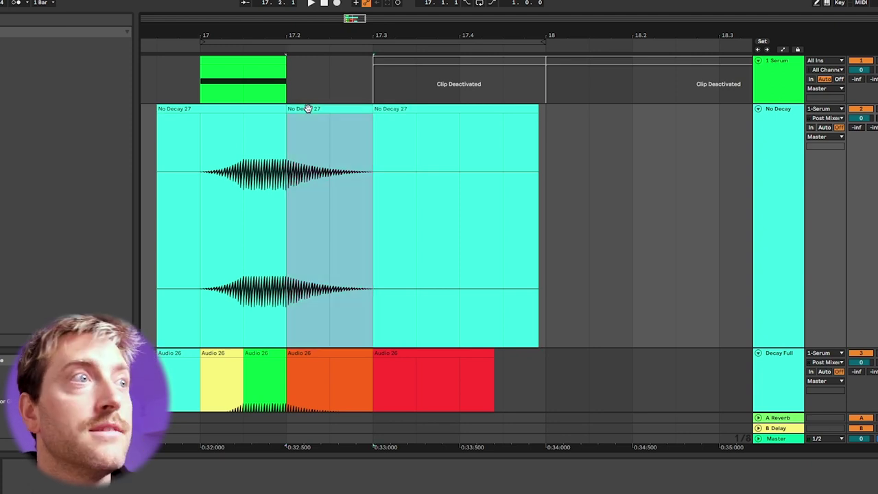
pyautogui.rightClick(321, 110)
pyautogui.click(345, 367)
pyautogui.click(242, 127)
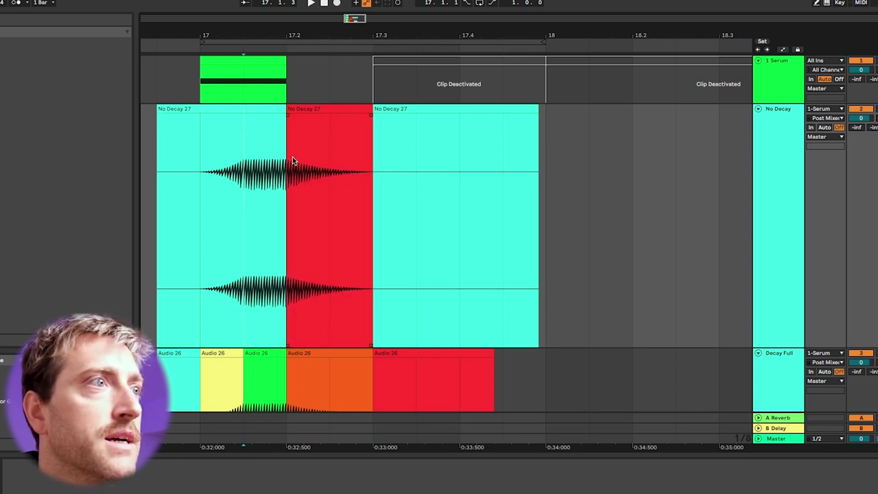
pyautogui.scroll(-5, 288, 163)
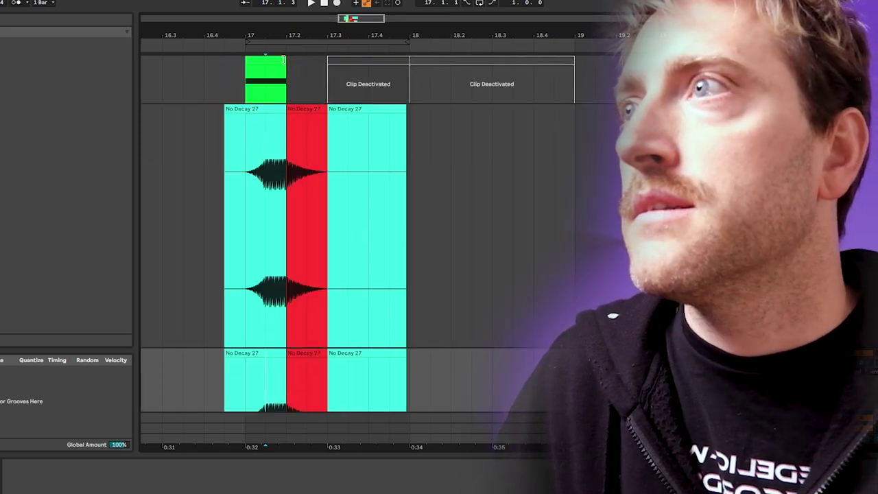
# Step: Extend the MIDI note to bar 18 and re-record it over No Decay 27 as No Decay 28
pyautogui.moveTo(286, 62); pyautogui.dragTo(412, 62)
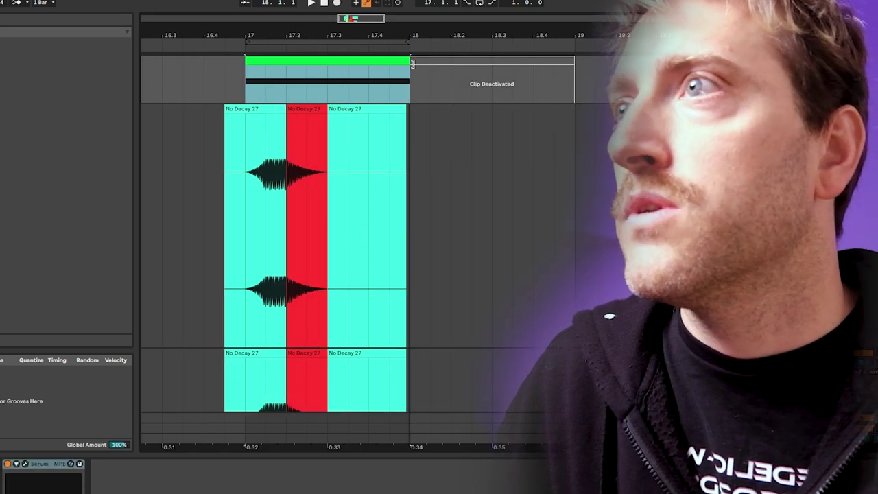
pyautogui.click(251, 110)
pyautogui.keyDown('shift'); pyautogui.click(387, 108); pyautogui.keyUp('shift')
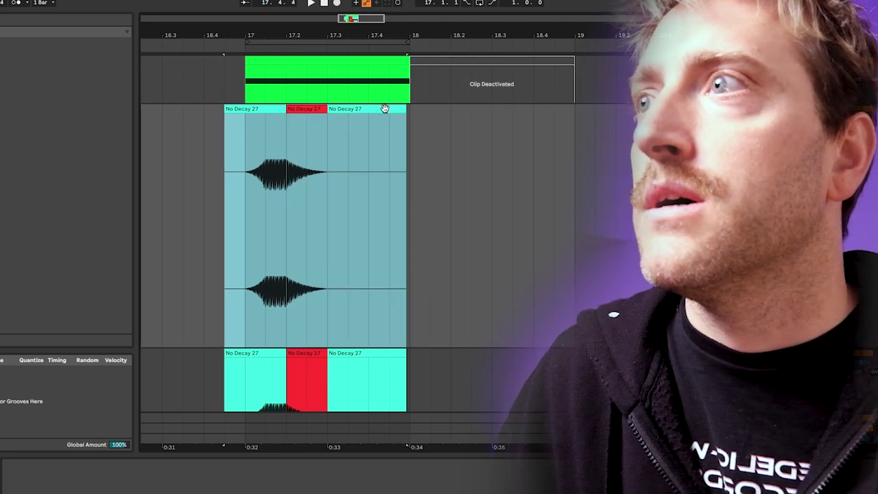
pyautogui.press('F9')
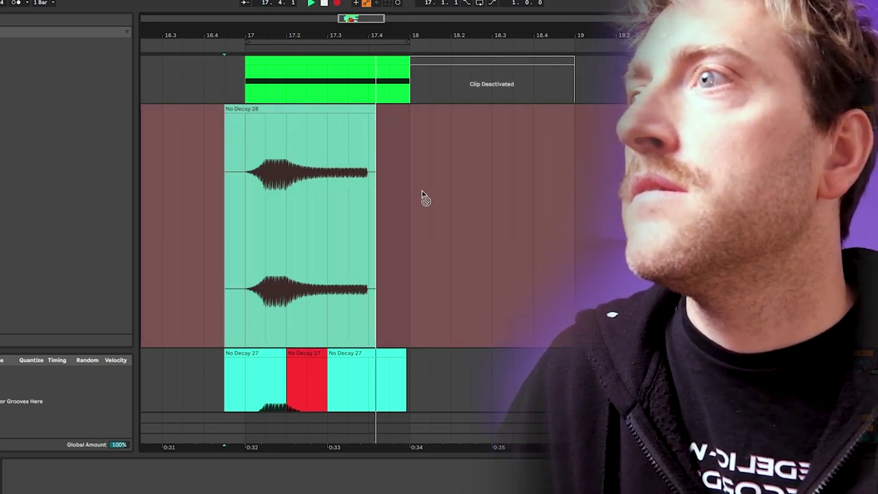
pyautogui.press('space')
pyautogui.click(447, 150)
pyautogui.moveTo(360, 145); pyautogui.dragTo(396, 152)
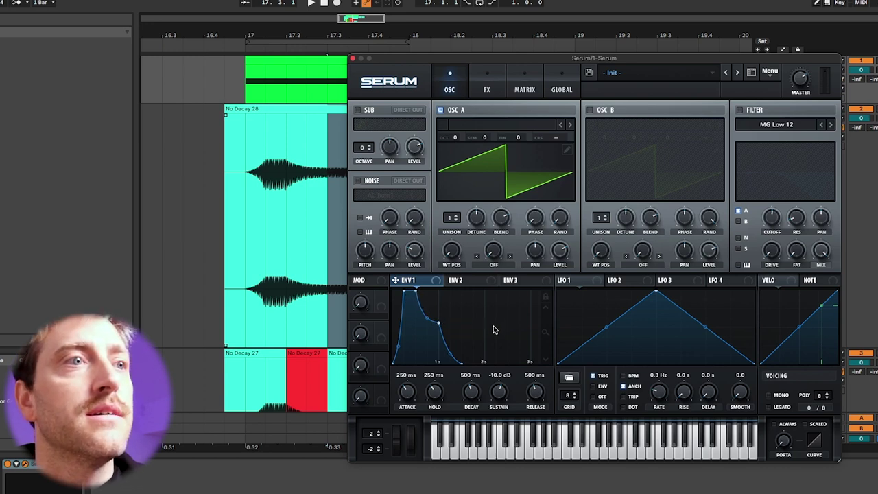
# Step: Scroll down through the view to inspect Envelope 1's attack, hold, decay, sustain and release
pyautogui.scroll(-3, 283, 323)
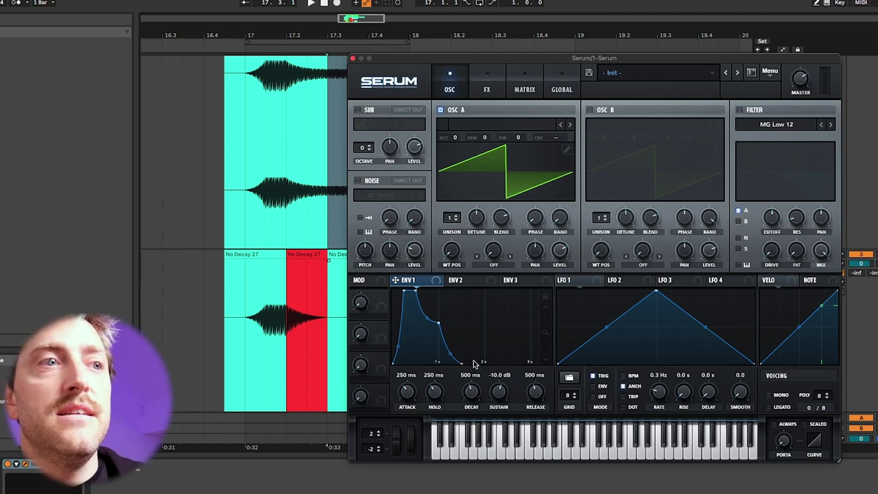
pyautogui.scroll(-6, 226, 303)
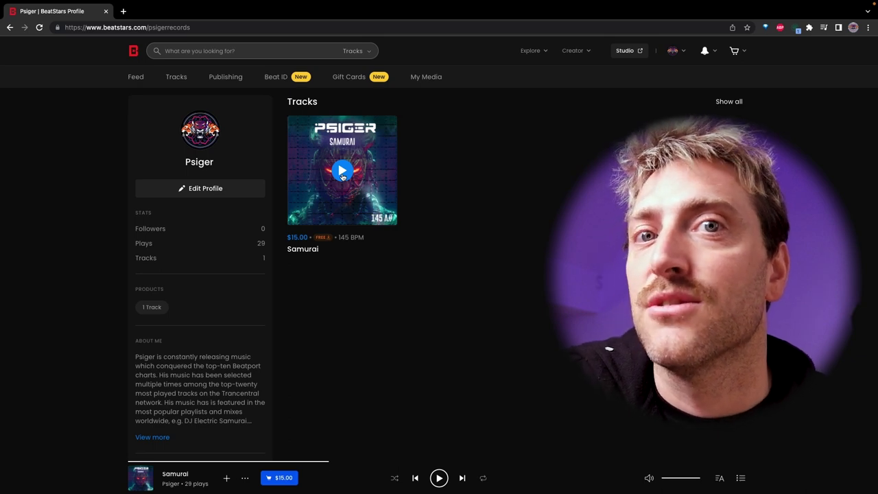
# Step: Play the Samurai track from its card on the BeatStars profile page
pyautogui.click(342, 176)
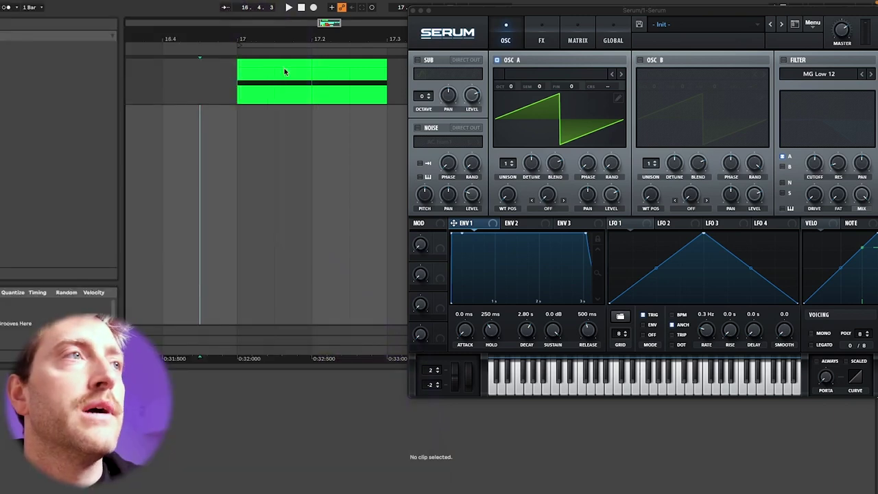
# Step: Inspect the green MIDI clip's halves and turn Serum's Oscillator A Phase knob
pyautogui.click(284, 73)
pyautogui.moveTo(355, 67); pyautogui.dragTo(321, 68)
pyautogui.click(286, 67)
pyautogui.hscroll(2, 300, 91)
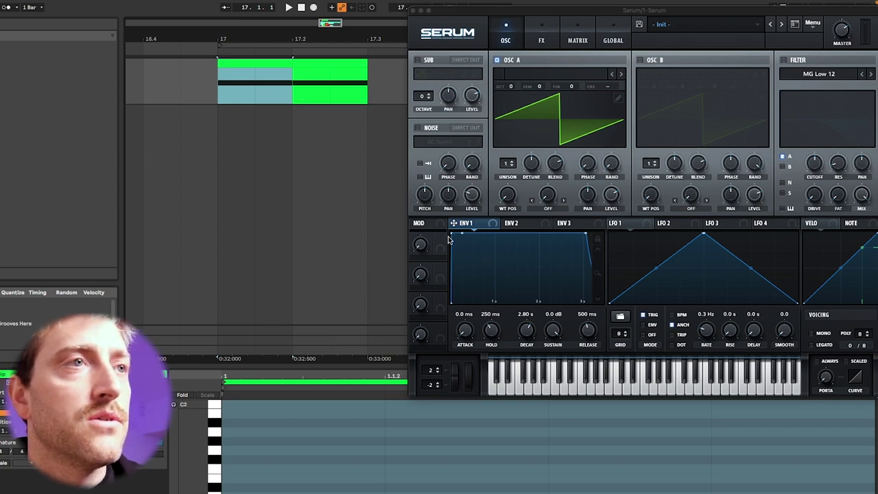
pyautogui.click(465, 334)
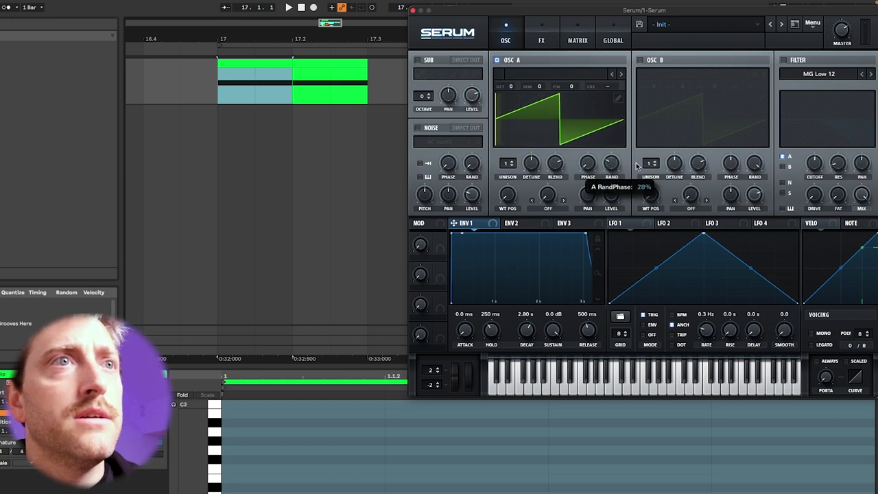
pyautogui.moveTo(587, 163)
pyautogui.mouseDown()
pyautogui.moveTo(587, 148)
pyautogui.moveTo(598, 160)
pyautogui.mouseUp()
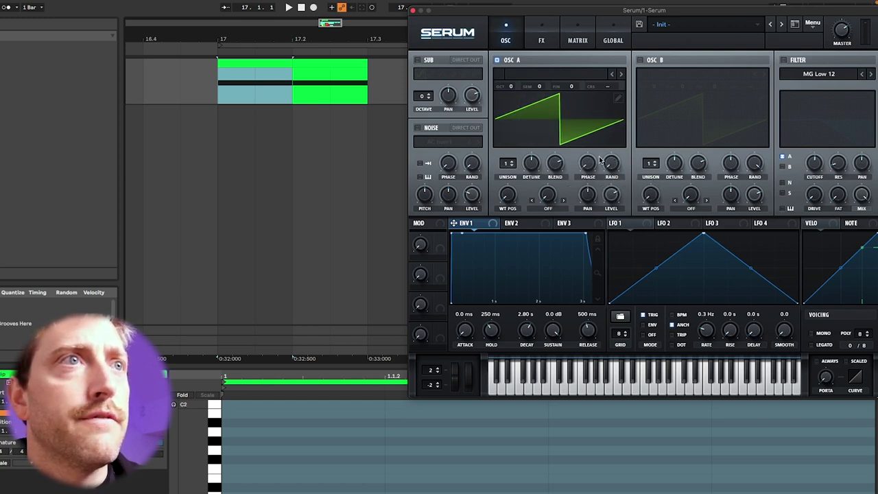
# Step: Deactivate the MIDI clip's second half and record a No Decay 31 take from bar 17
pyautogui.click(330, 63)
pyautogui.press('0')
pyautogui.click(226, 121)
pyautogui.press('F9')
pyautogui.scroll(10, 220, 174)
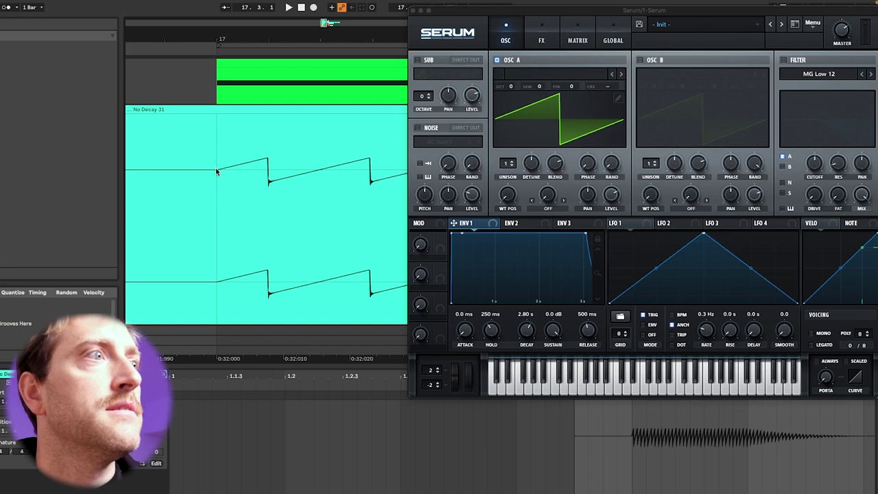
# Step: Select the audio track and record the sawtooth note until stopped
pyautogui.click(236, 65)
pyautogui.scroll(-10, 236, 65)
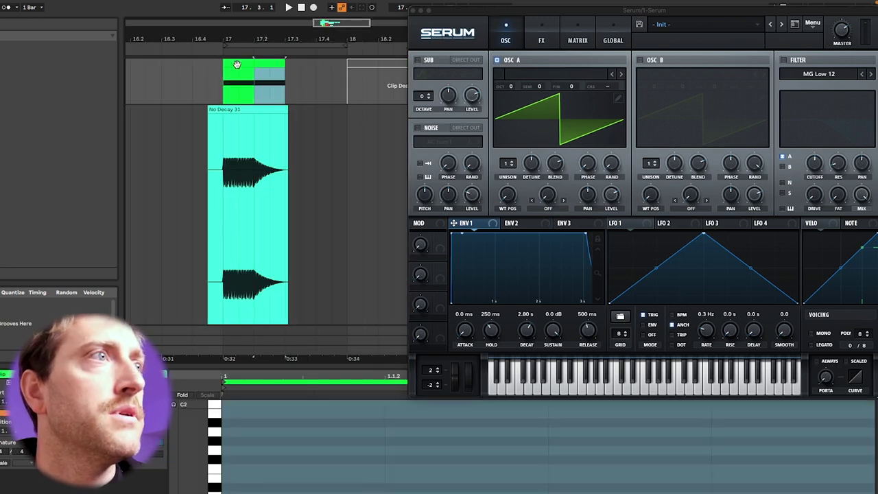
pyautogui.click(214, 119)
pyautogui.press('F9')
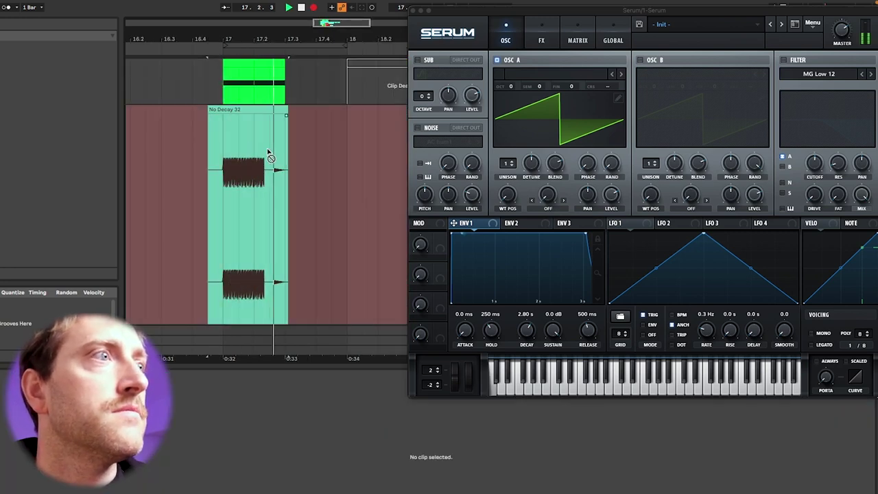
pyautogui.press('space')
# Step: Zoom into the No Decay 32 take's waveform, then clear the clip selection
pyautogui.click(269, 156)
pyautogui.scroll(15, 254, 174)
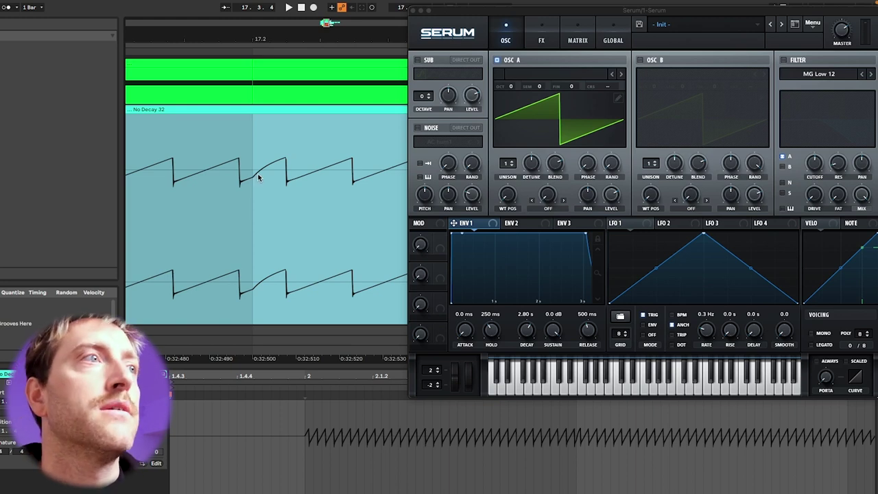
pyautogui.scroll(-3, 252, 190)
pyautogui.click(255, 154)
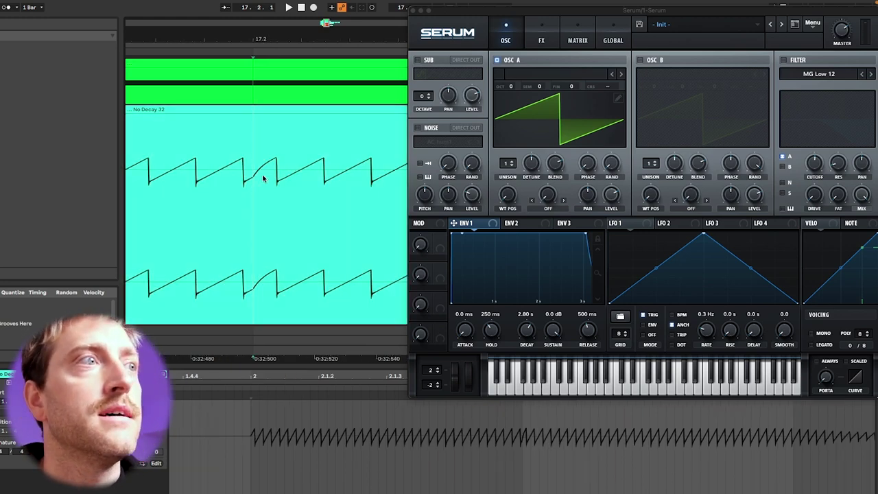
pyautogui.scroll(-5, 261, 173)
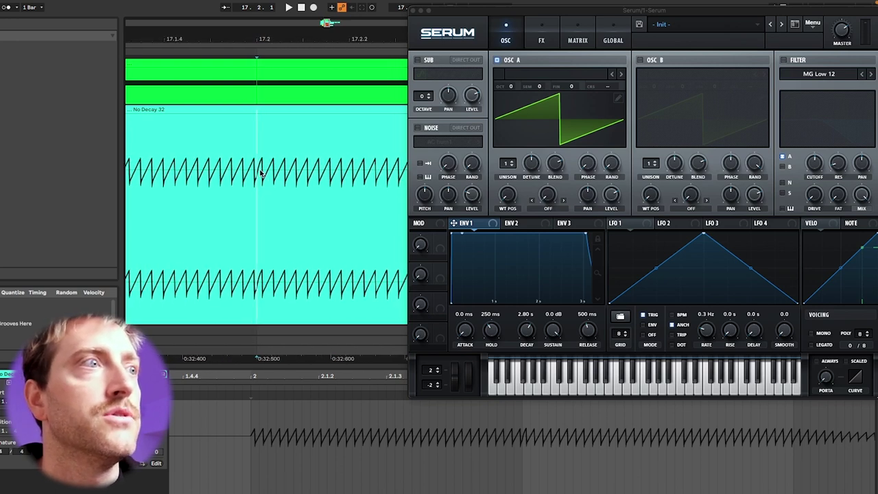
pyautogui.click(272, 86)
# Step: Record take No Decay 33 starting from the 17.2 insert point
pyautogui.click(272, 65)
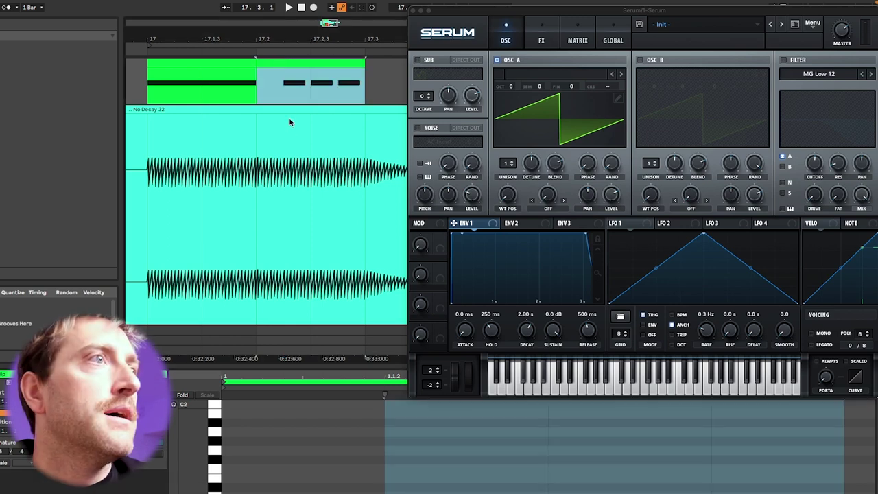
pyautogui.click(290, 110)
pyautogui.click(277, 124)
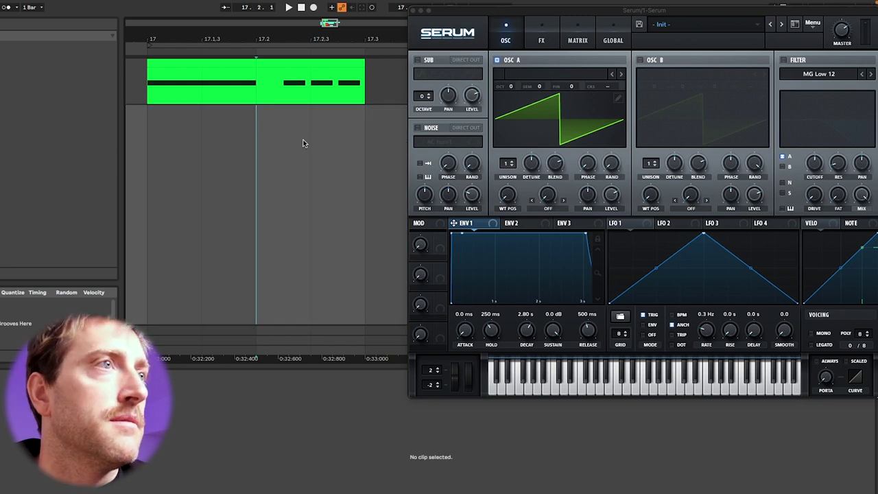
pyautogui.press('super+v')
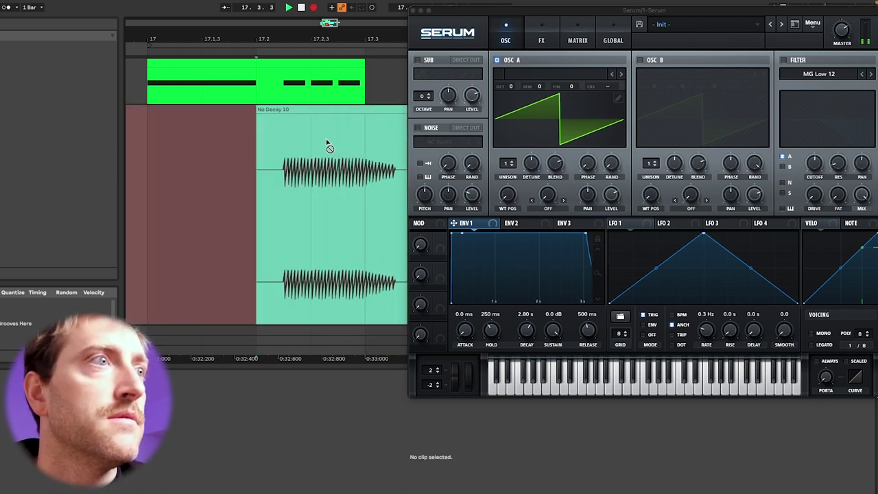
pyautogui.click(326, 72)
pyautogui.press('F9')
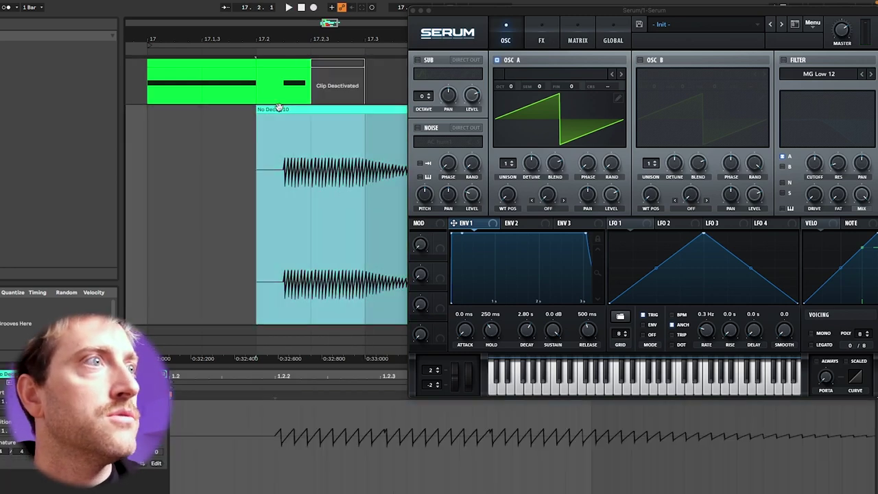
pyautogui.press('space')
pyautogui.click(300, 154)
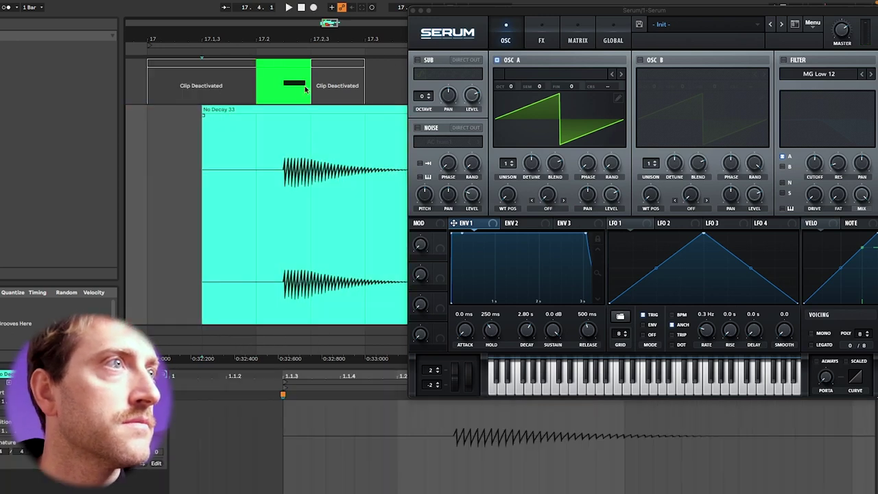
# Step: Set the grid to Narrowest and duplicate the take's sawtooth slice
pyautogui.rightClick(287, 165)
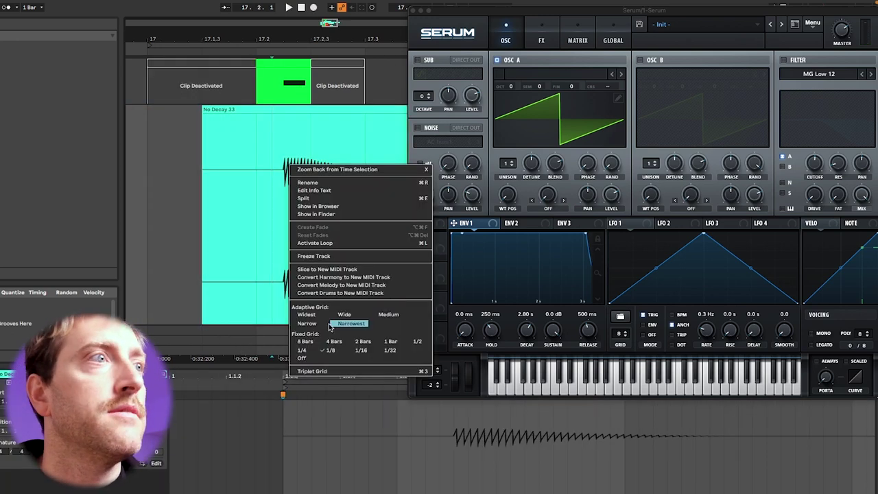
pyautogui.click(332, 357)
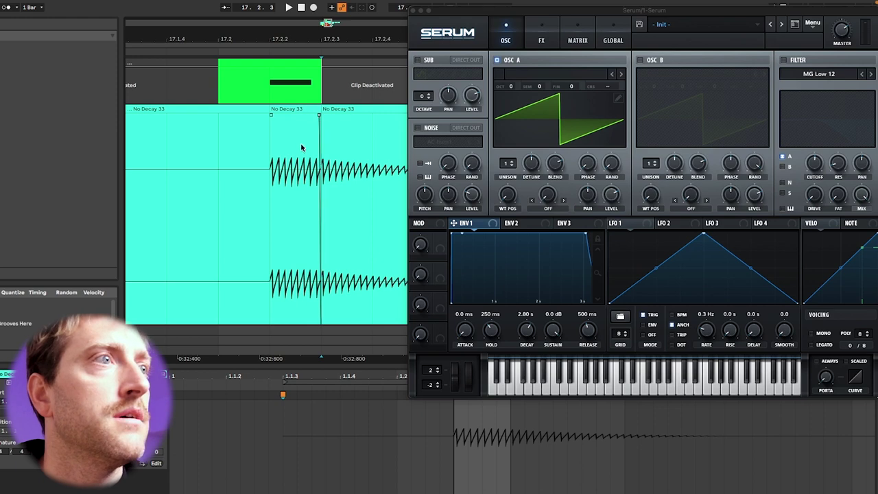
pyautogui.click(307, 139)
pyautogui.press('super+d')
pyautogui.press('super+d')
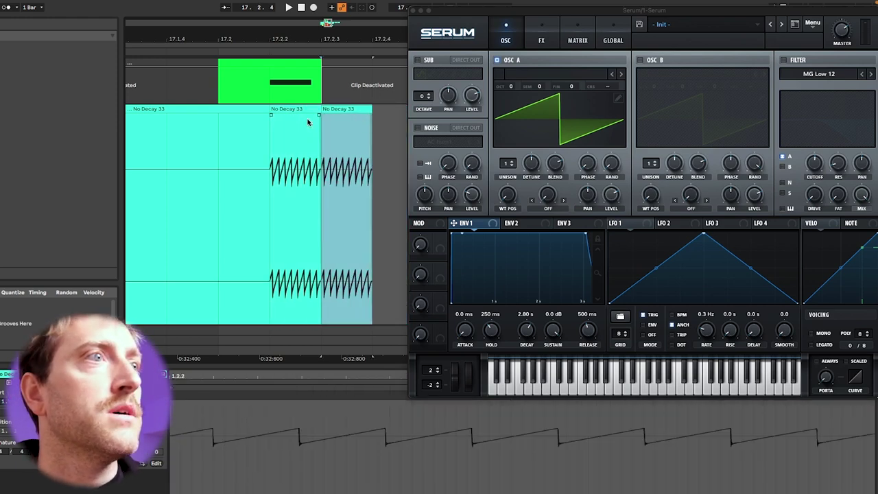
# Step: Select the first No Decay 33 clip and lower Envelope 1's release to 48 ms
pyautogui.scroll(5, 316, 174)
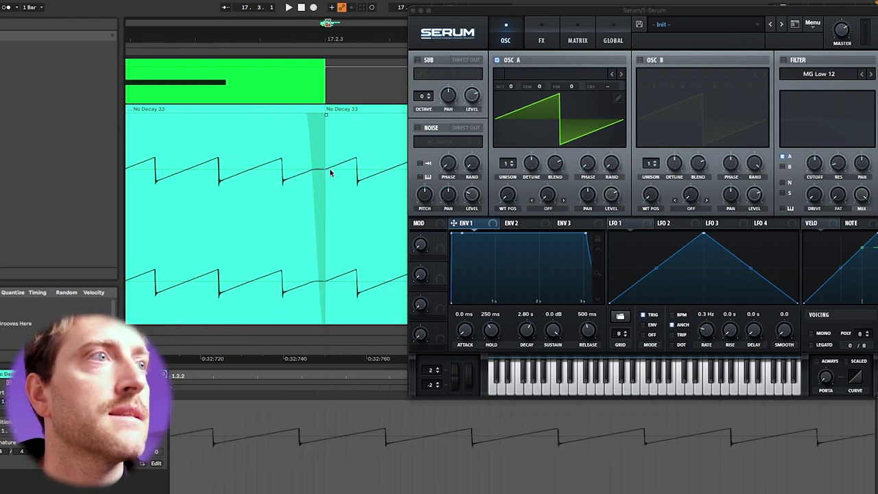
pyautogui.scroll(-6, 338, 144)
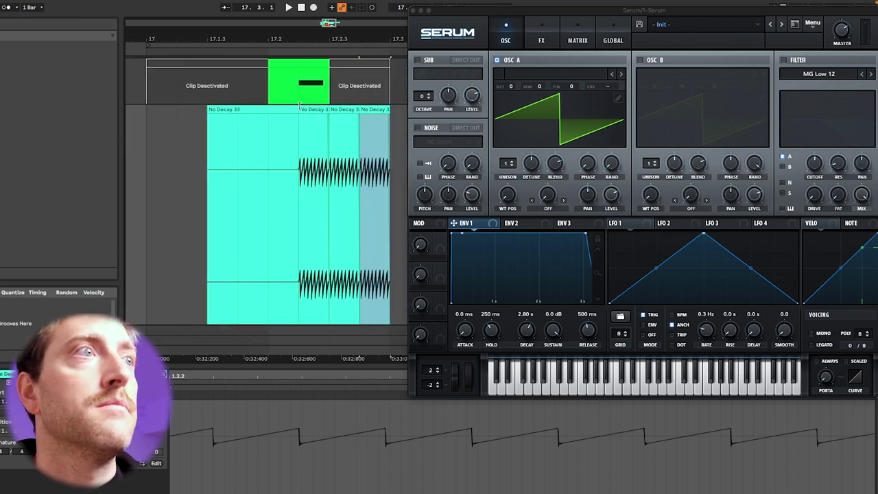
pyautogui.click(291, 110)
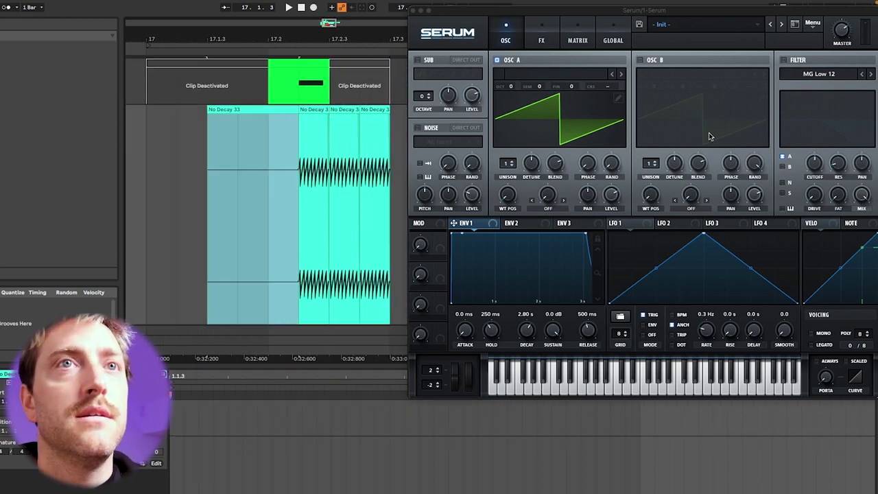
pyautogui.moveTo(587, 330); pyautogui.dragTo(587, 360)
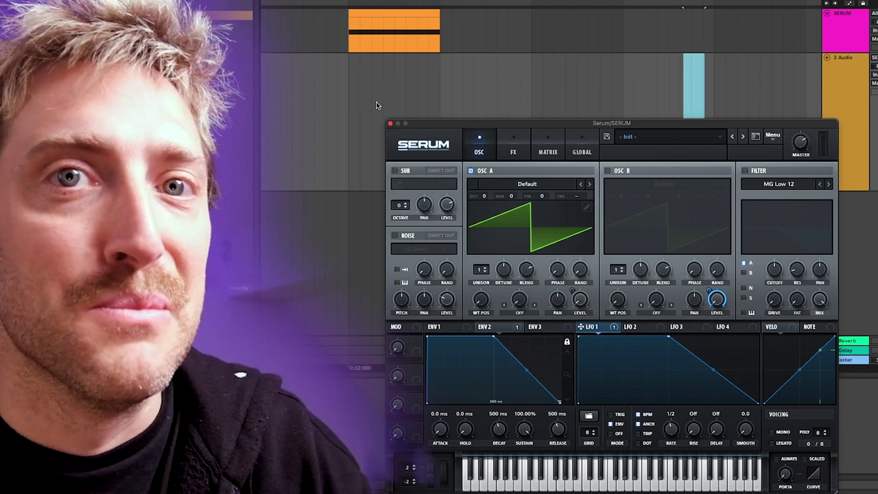
# Step: View Envelope 1, then Envelope 2, the modulator of Oscillator A's level
pyautogui.click(449, 326)
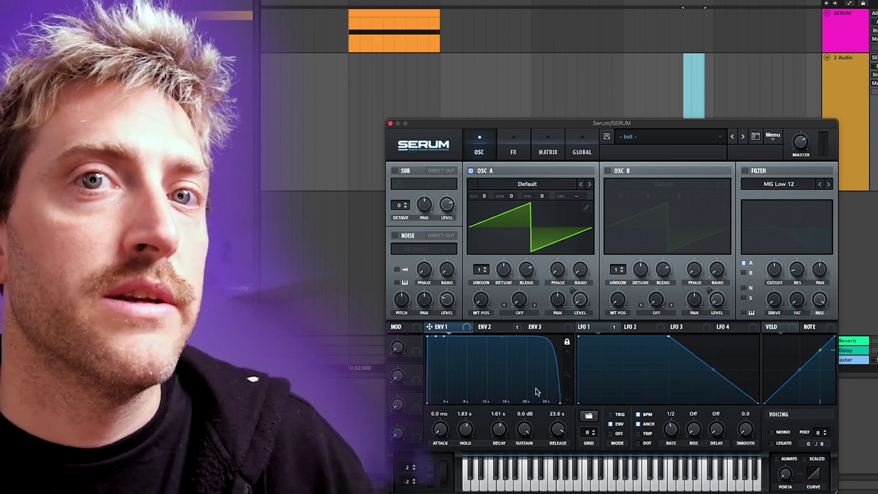
pyautogui.click(491, 328)
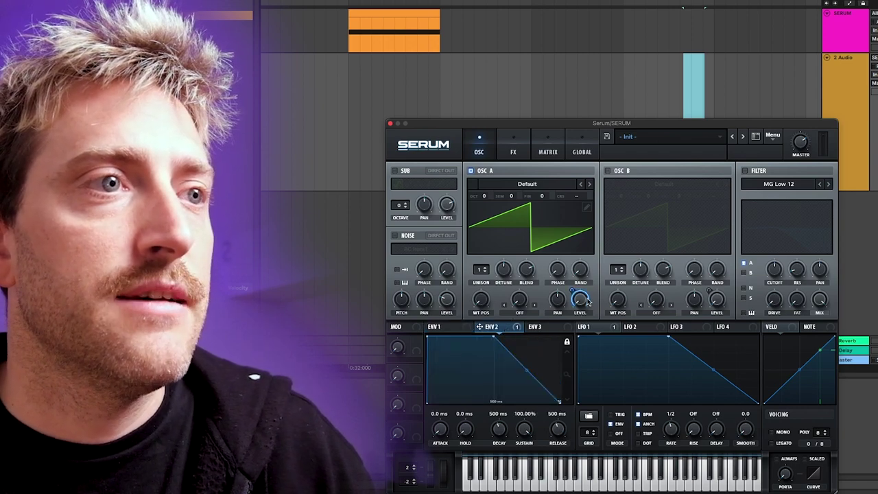
pyautogui.moveTo(587, 304)
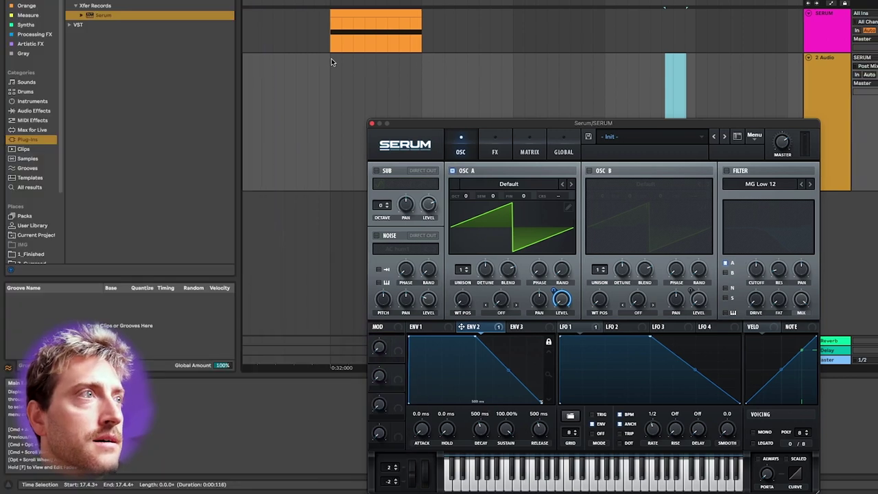
# Step: Set the 17.1.1–17.2.1 time selection and remove the pasted Audio 9 clip
pyautogui.moveTo(335, 62); pyautogui.dragTo(416, 66)
pyautogui.click(382, 65)
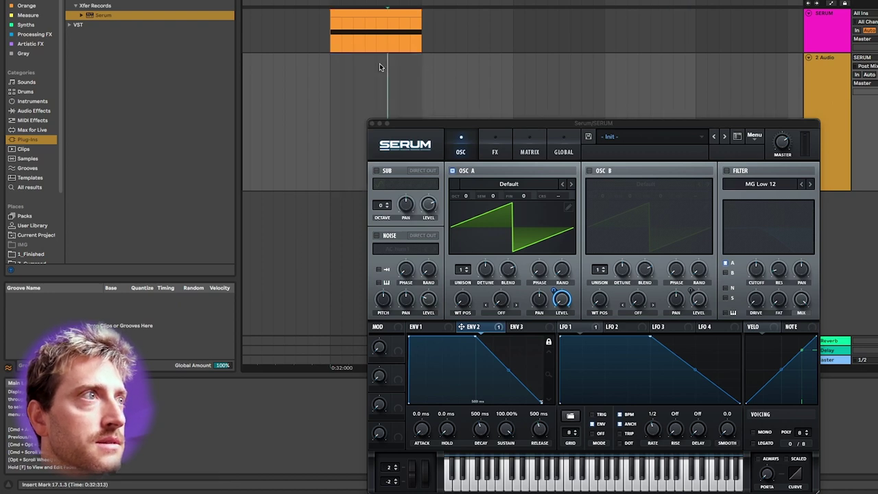
pyautogui.moveTo(421, 62); pyautogui.dragTo(329, 63)
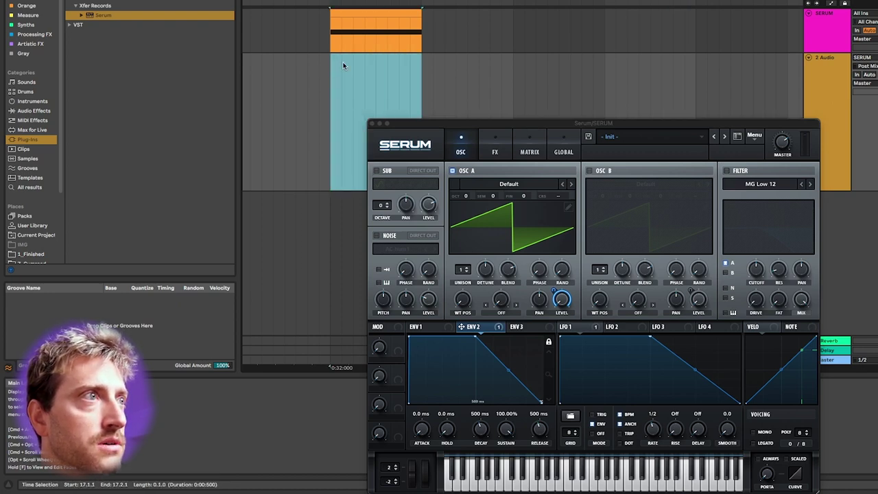
pyautogui.click(350, 63)
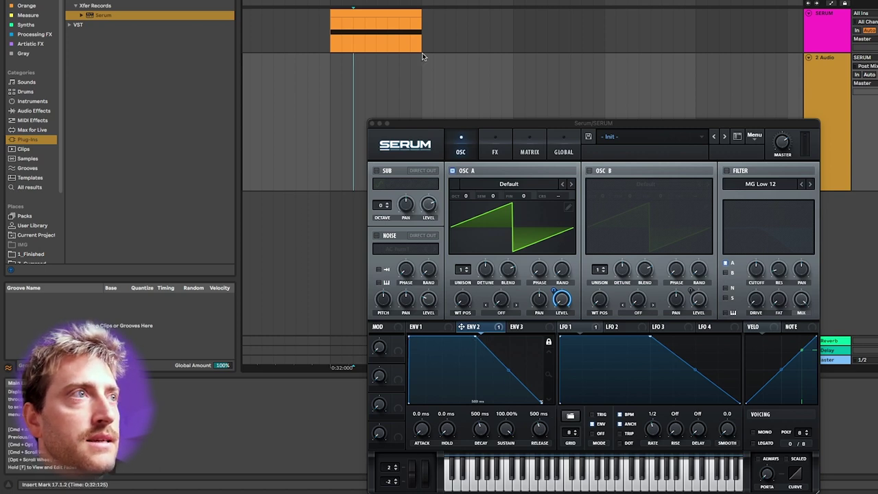
pyautogui.moveTo(424, 56); pyautogui.dragTo(523, 70)
pyautogui.press('super+v')
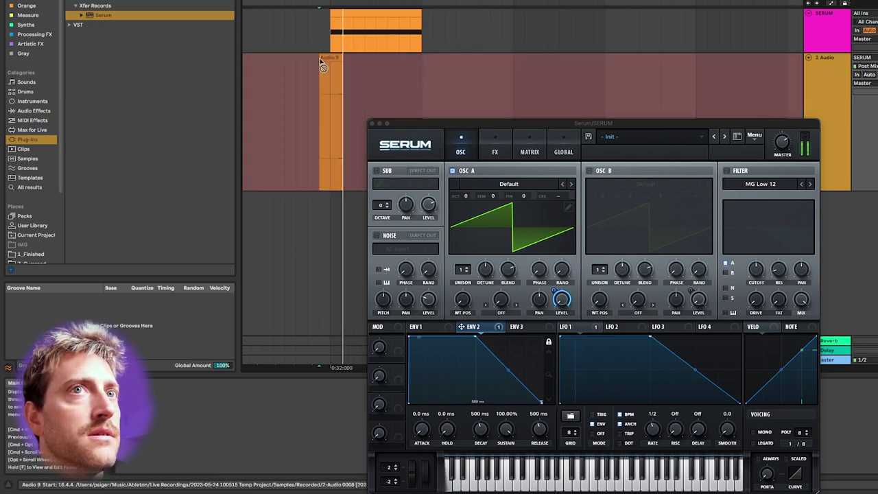
pyautogui.moveTo(509, 84); pyautogui.dragTo(511, 85)
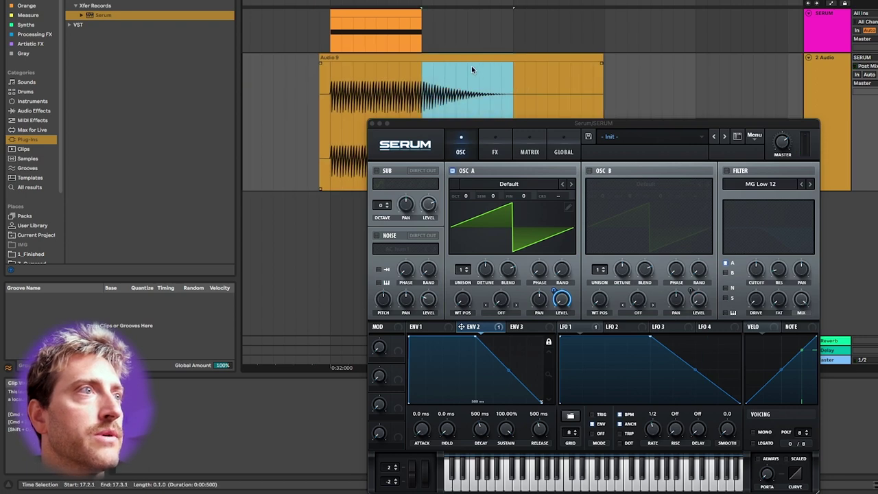
pyautogui.press('Left')
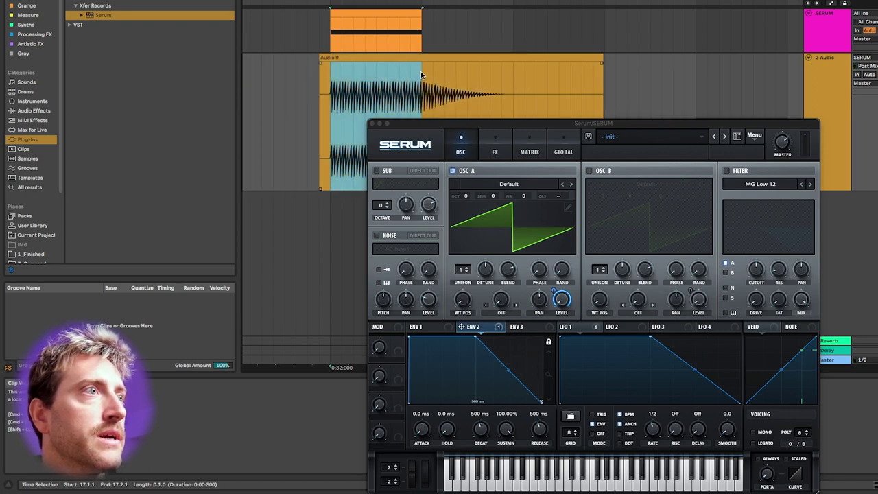
pyautogui.press('super+z')
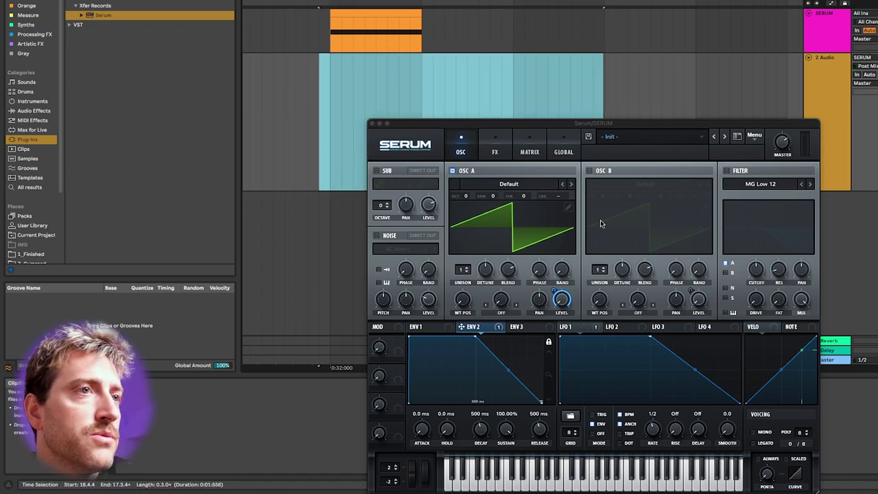
# Step: Enable Oscillator B, disable Oscillator A, and bounce the selection to a new audio clip
pyautogui.click(590, 171)
pyautogui.click(452, 171)
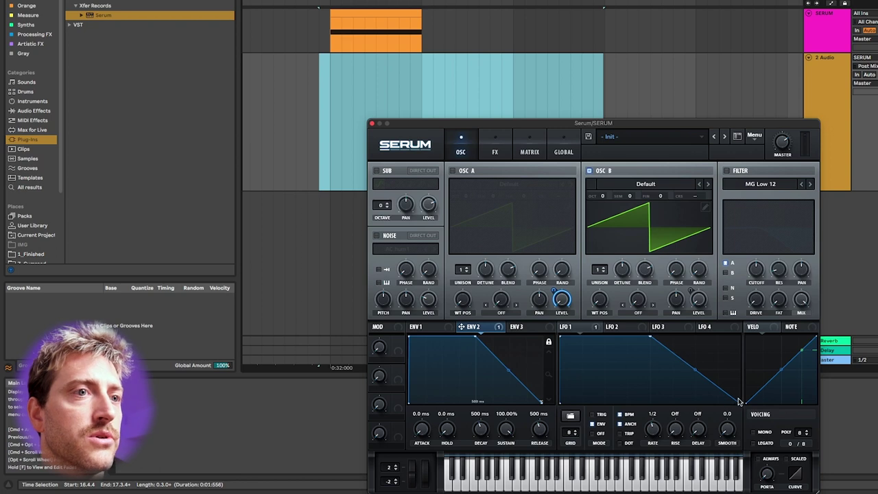
pyautogui.click(330, 82)
pyautogui.press('super+alt+v')
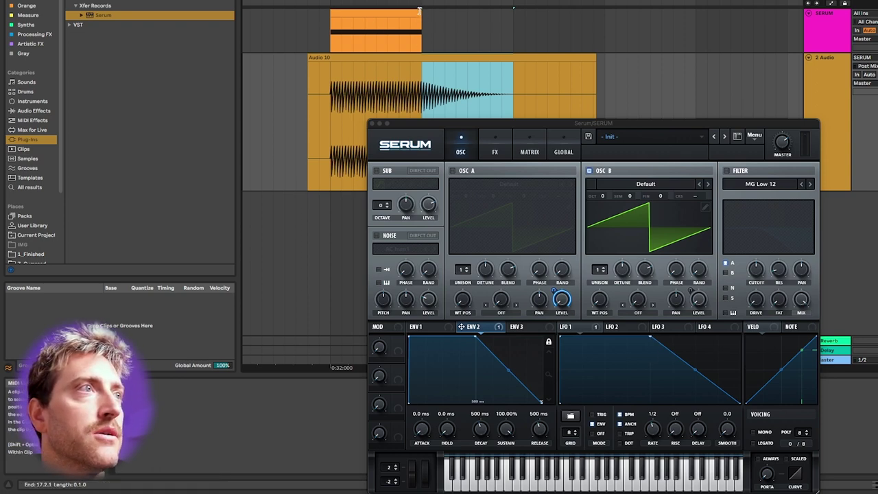
# Step: Extend the MIDI clip one bar right and switch back to Oscillator A only
pyautogui.moveTo(422, 14); pyautogui.dragTo(515, 38)
pyautogui.moveTo(309, 65)
pyautogui.click(452, 170)
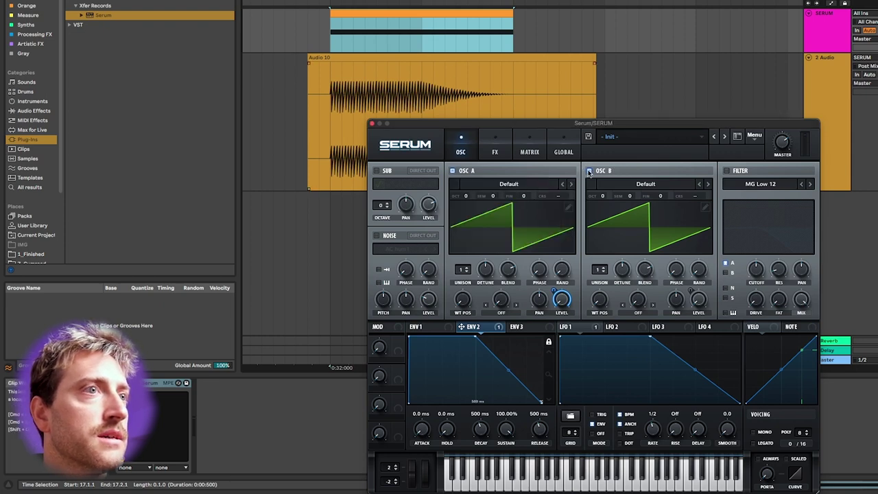
pyautogui.click(589, 170)
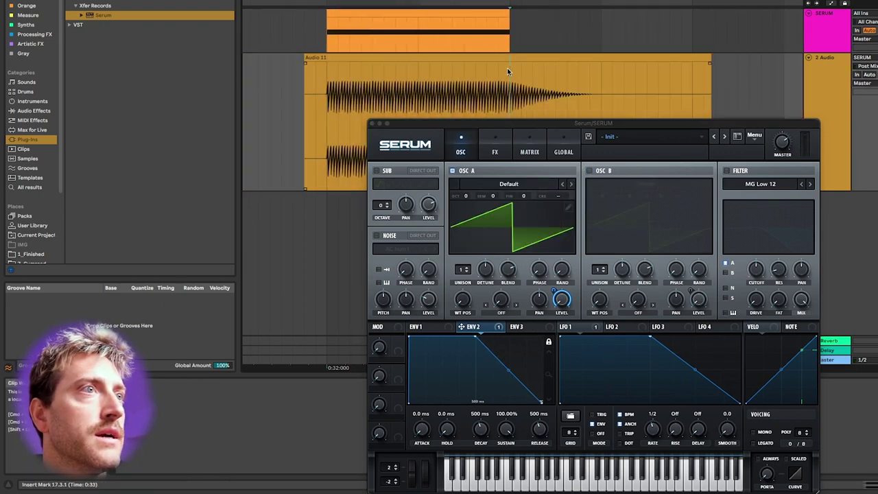
# Step: Select the second note's span and switch to Oscillator B only for it
pyautogui.moveTo(501, 68); pyautogui.dragTo(328, 77)
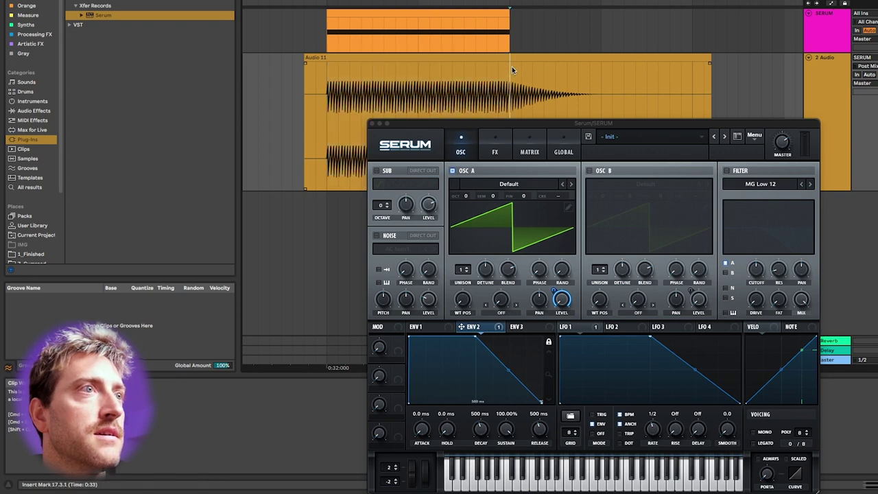
pyautogui.moveTo(510, 67); pyautogui.dragTo(602, 74)
pyautogui.click(589, 170)
pyautogui.click(452, 171)
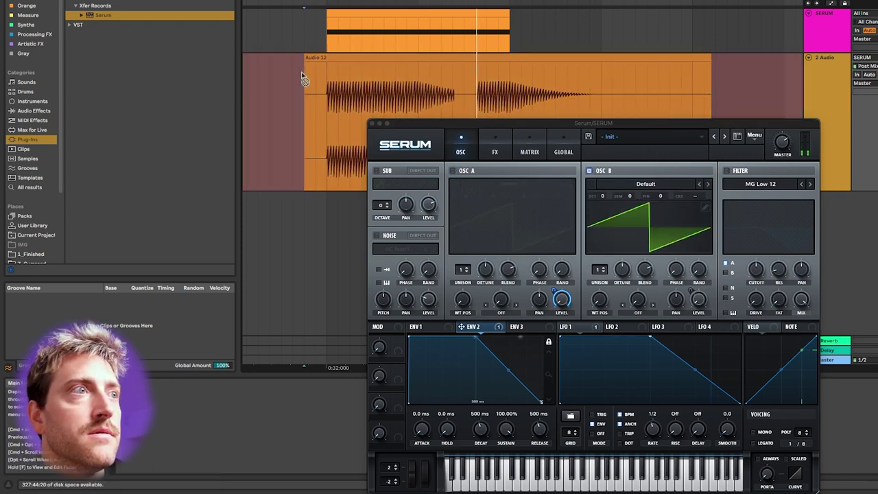
pyautogui.moveTo(416, 70); pyautogui.dragTo(512, 79)
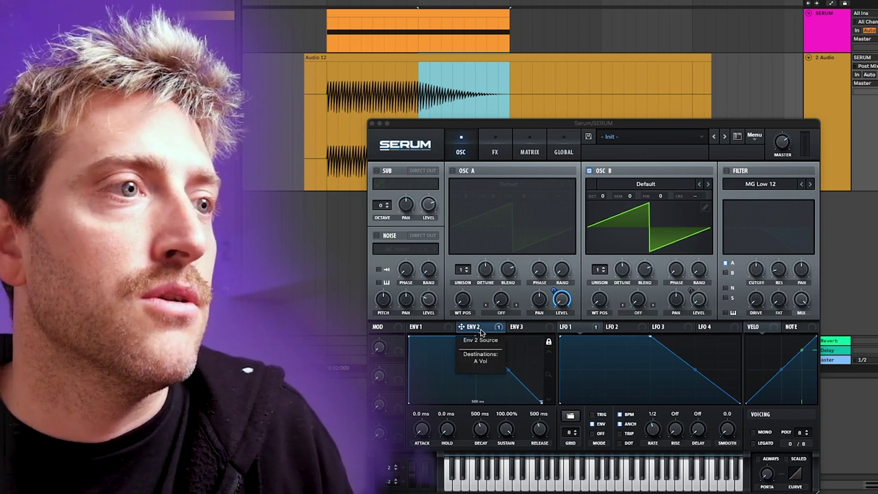
# Step: Set the LFO to TRIG mode, lengthen the MIDI clip, and record Audio 13
pyautogui.click(592, 415)
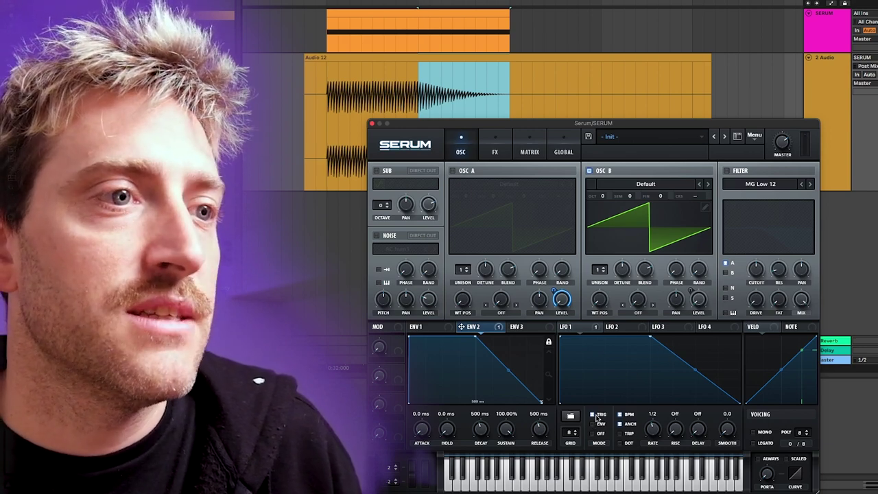
pyautogui.moveTo(600, 419)
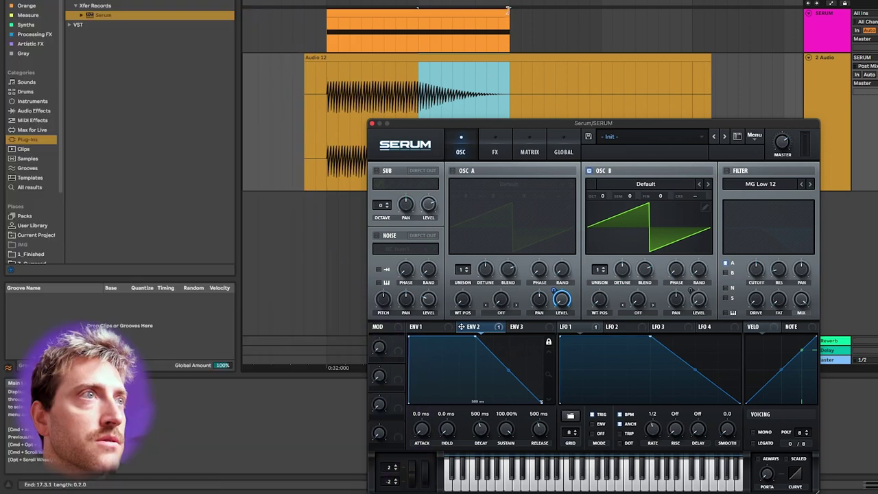
pyautogui.moveTo(509, 21); pyautogui.dragTo(694, 21)
pyautogui.press('F9')
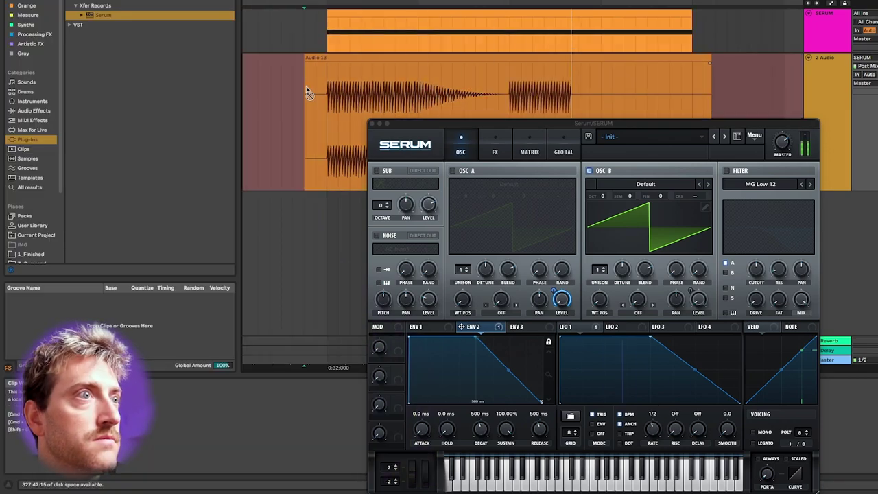
pyautogui.press('space')
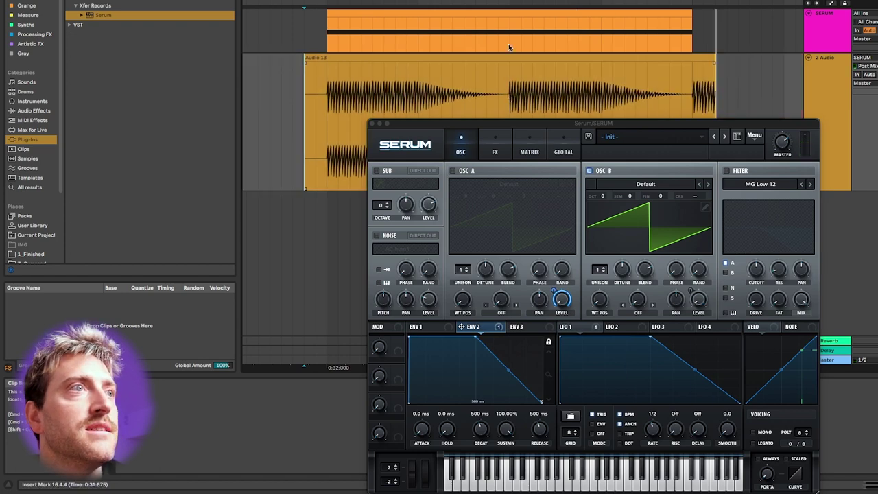
pyautogui.moveTo(509, 47); pyautogui.dragTo(328, 45)
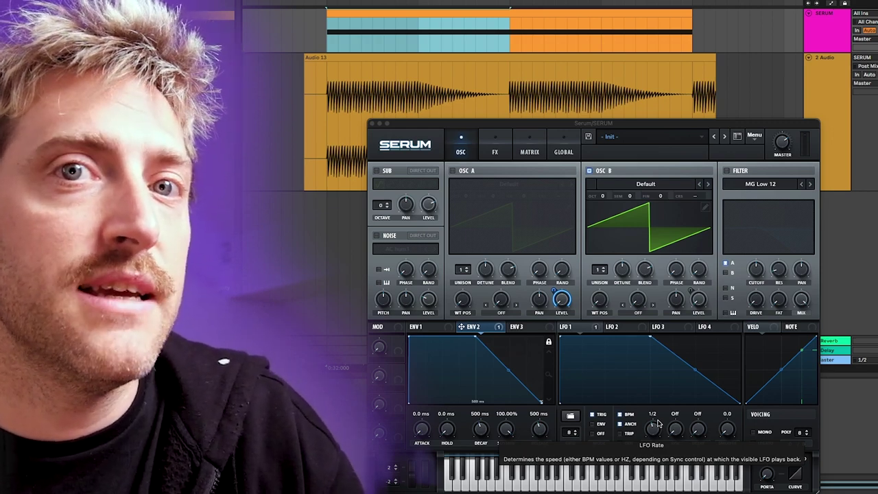
# Step: Set Envelope 1 release to 0 ms, trim the MIDI clip to one note, delete Audio 13 and re-bounce
pyautogui.click(437, 329)
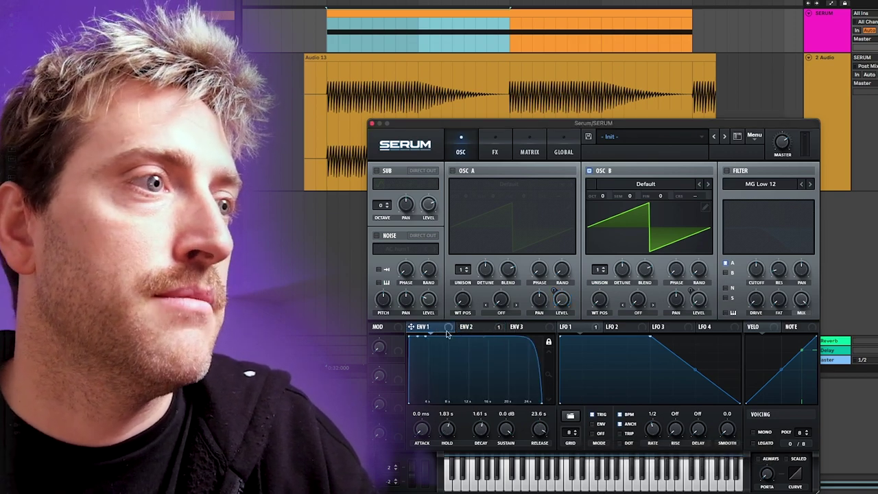
pyautogui.moveTo(540, 429); pyautogui.dragTo(545, 492)
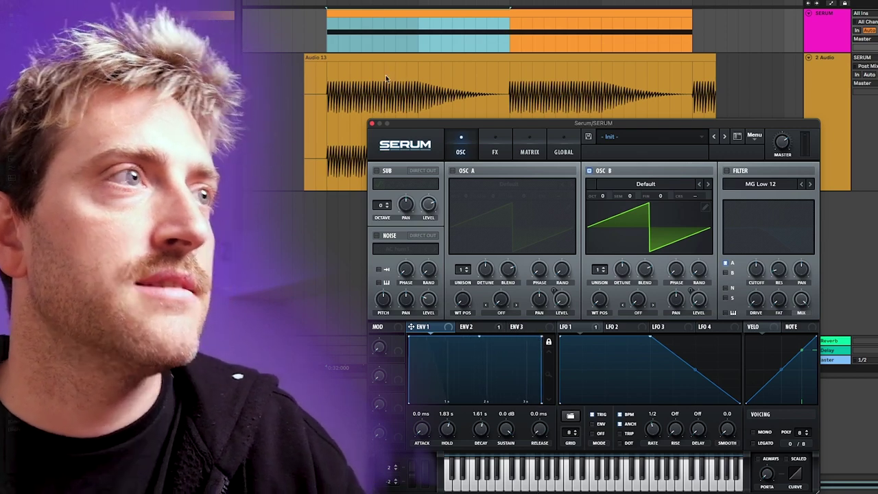
pyautogui.click(582, 15)
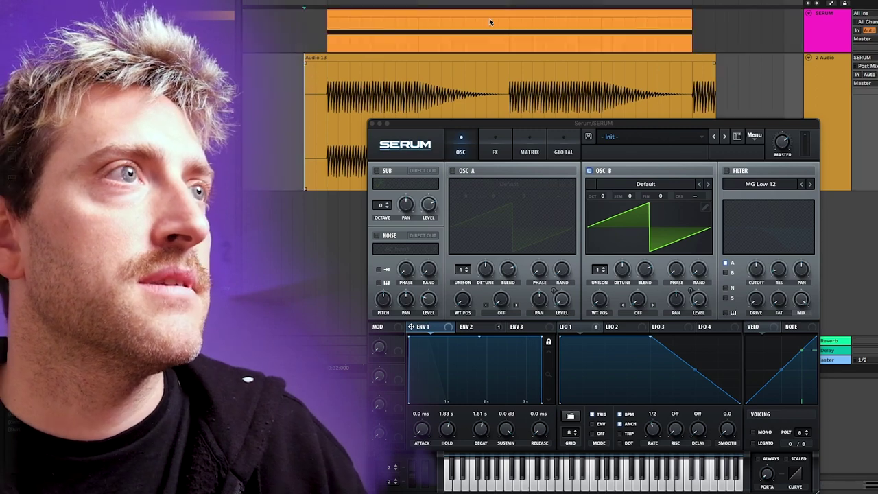
pyautogui.moveTo(691, 15); pyautogui.dragTo(416, 19)
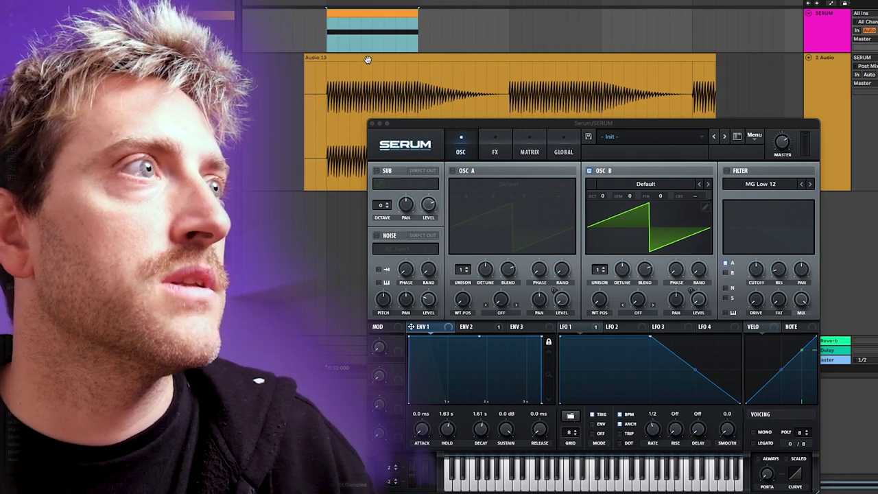
pyautogui.click(309, 68)
pyautogui.press('Delete')
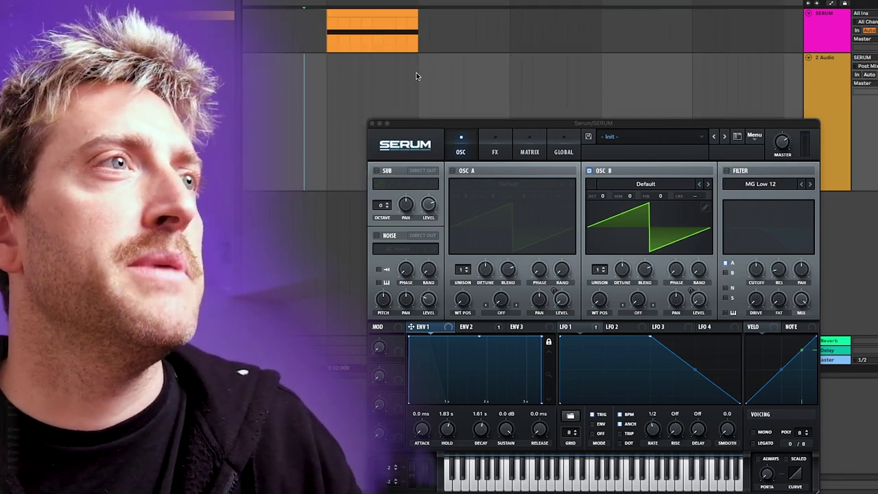
pyautogui.press('super+z')
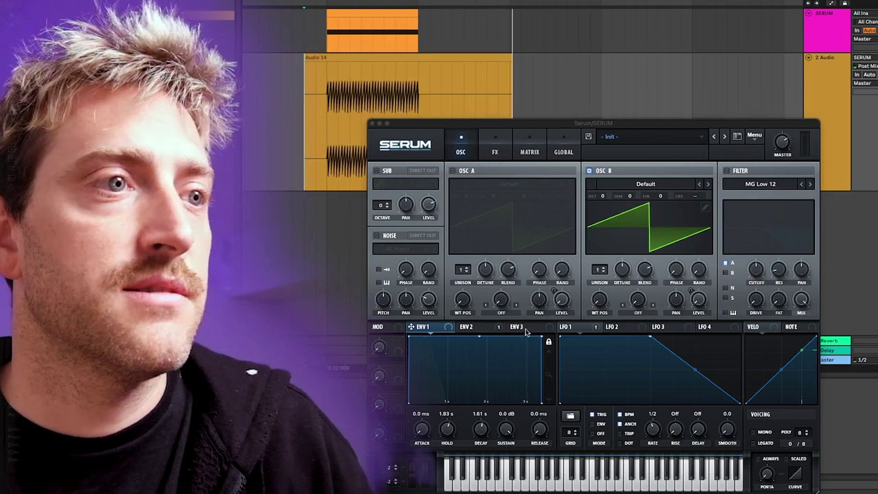